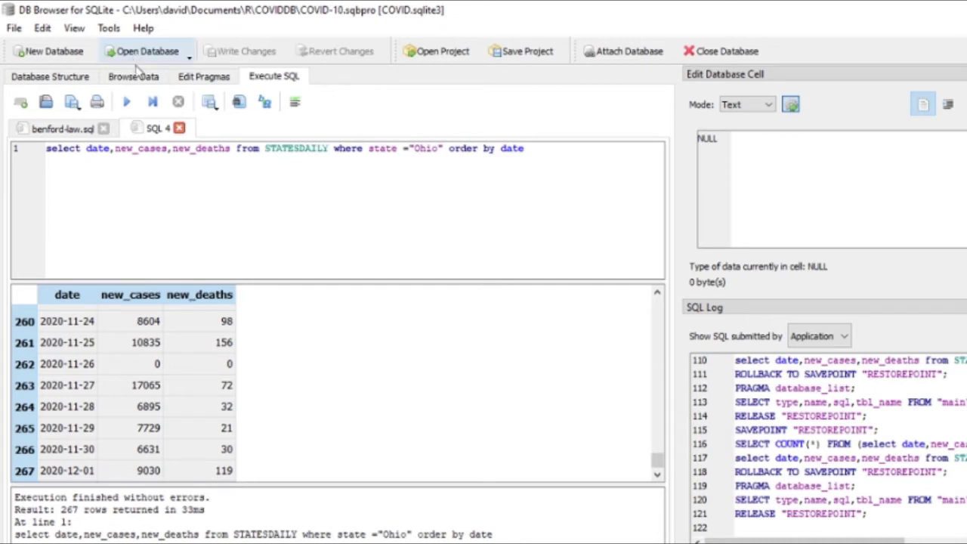
Review the Ohio STATESDAILY query and look through its daily cases and deaths results from the first date to the last.
left_click(152, 148)
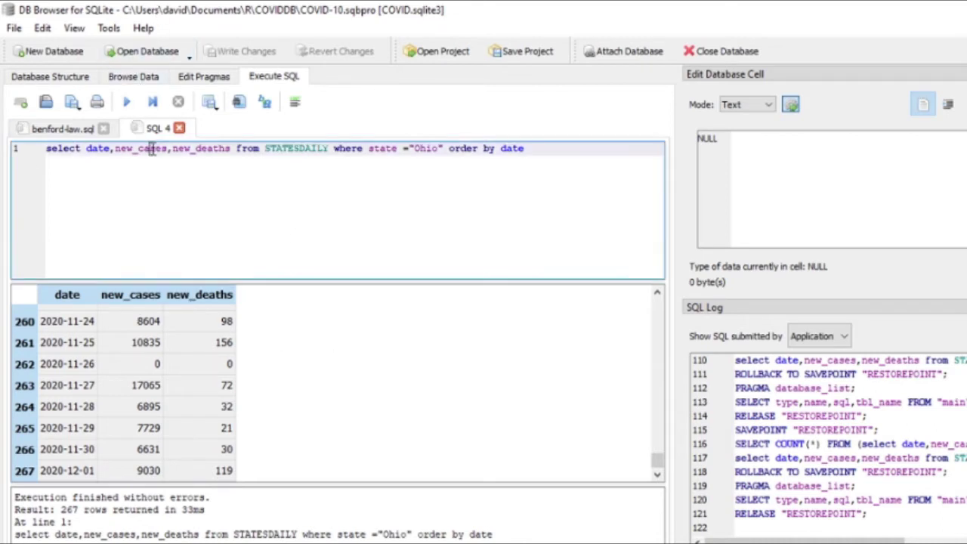
double_click(202, 148)
double_click(288, 148)
double_click(424, 148)
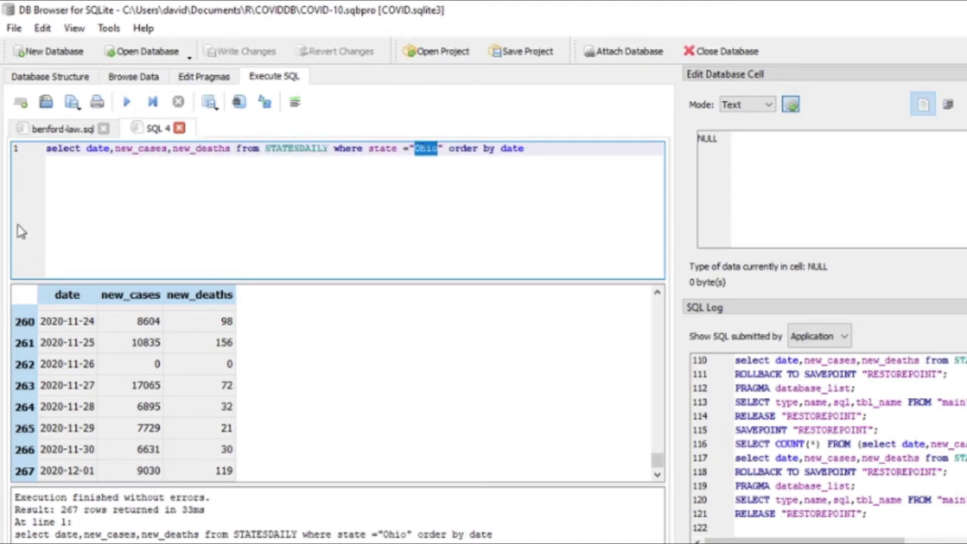
left_click(65, 324)
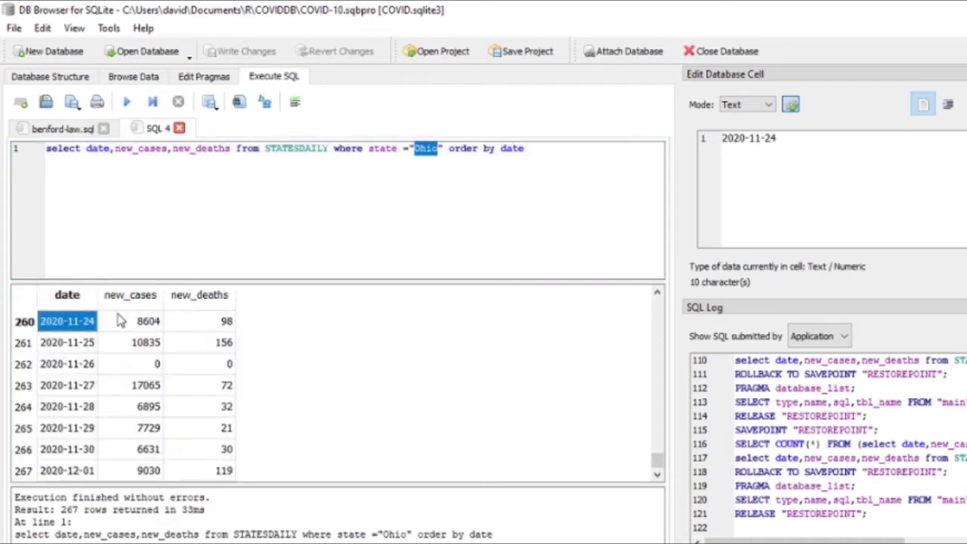
scroll(317, 333, "up", 20)
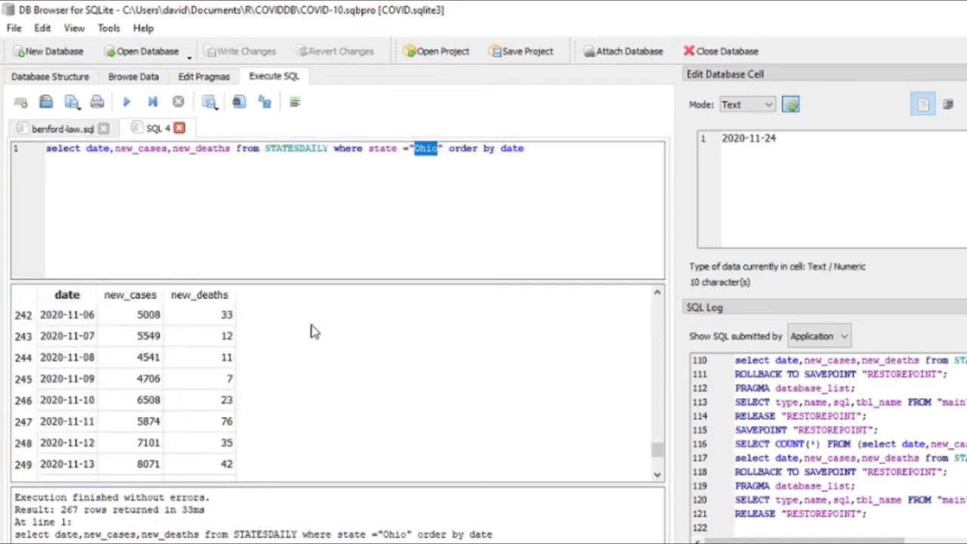
scroll(324, 332, "up", 11)
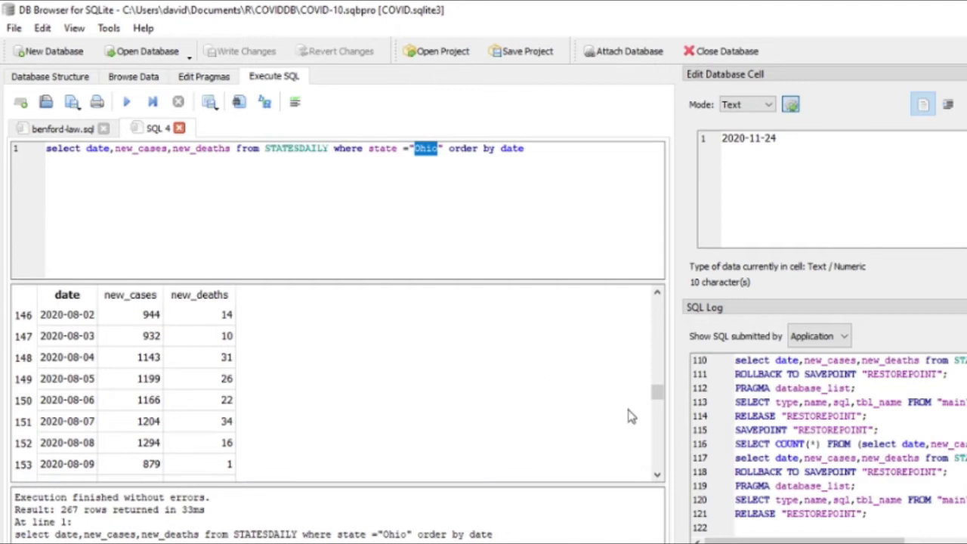
left_click_drag(657, 399, 667, 311)
scroll(468, 319, "up", 1)
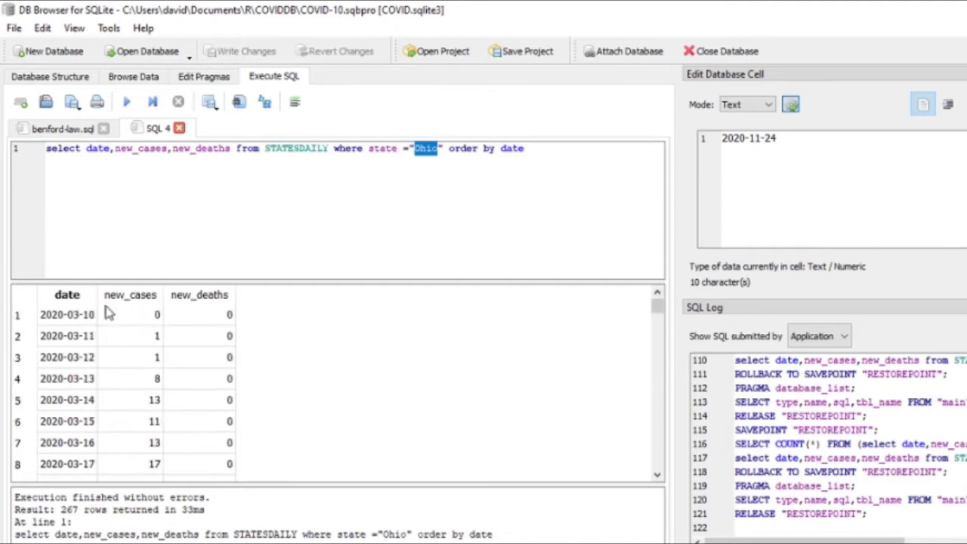
left_click(83, 315)
scroll(377, 393, "down", 20)
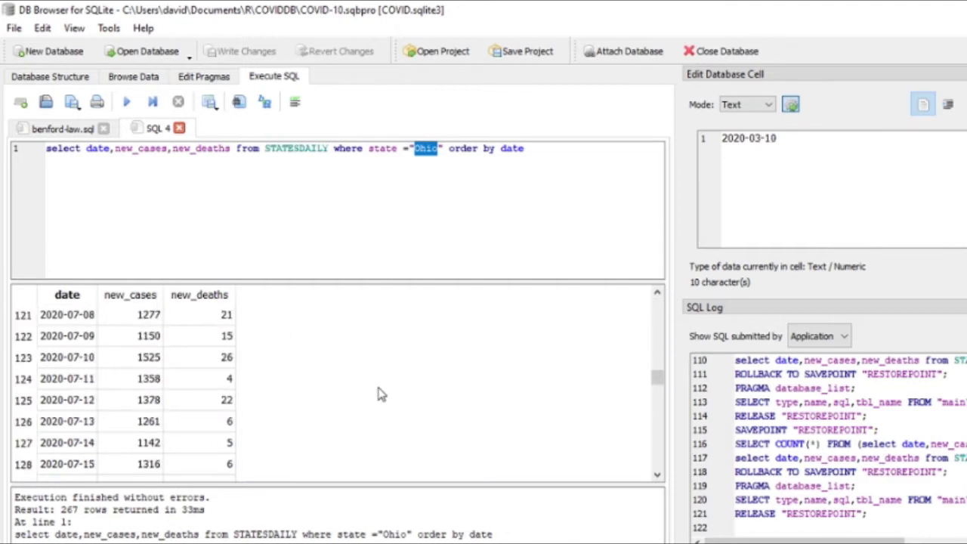
left_click(223, 471)
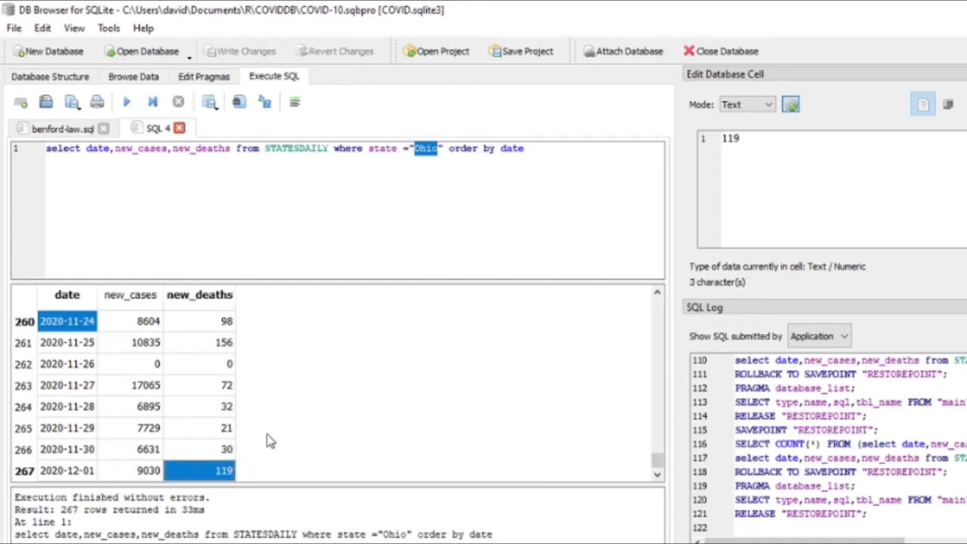
scroll(362, 393, "up", 20)
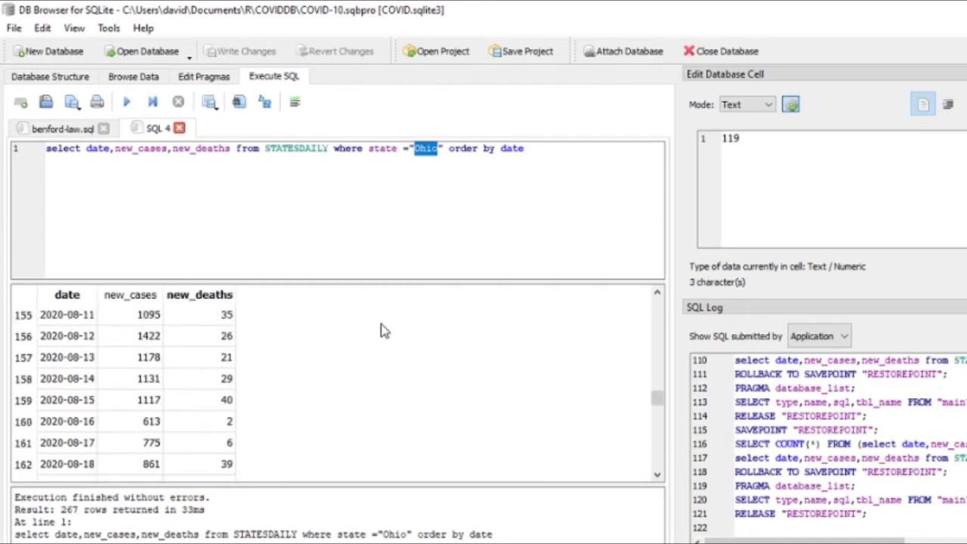
scroll(381, 328, "up", 20)
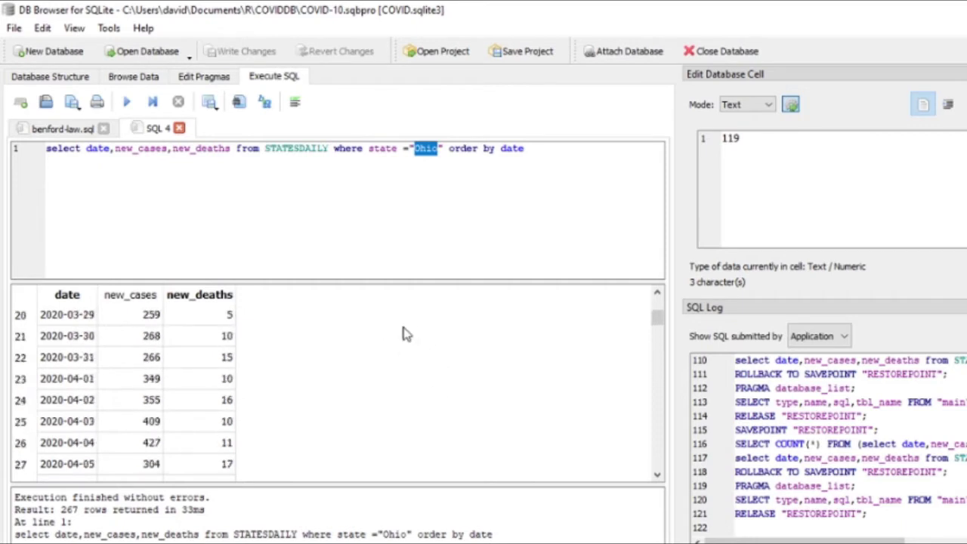
scroll(320, 442, "down", 20)
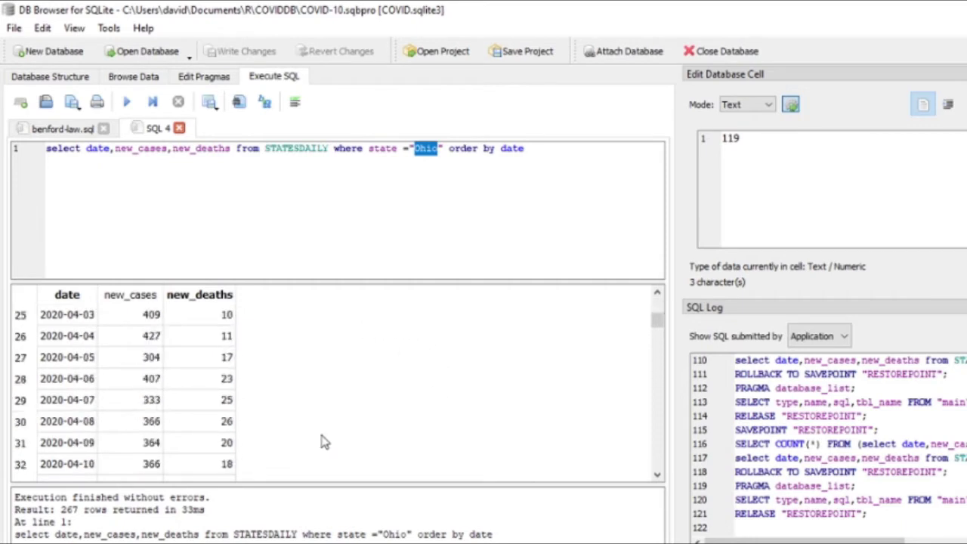
scroll(335, 446, "down", 20)
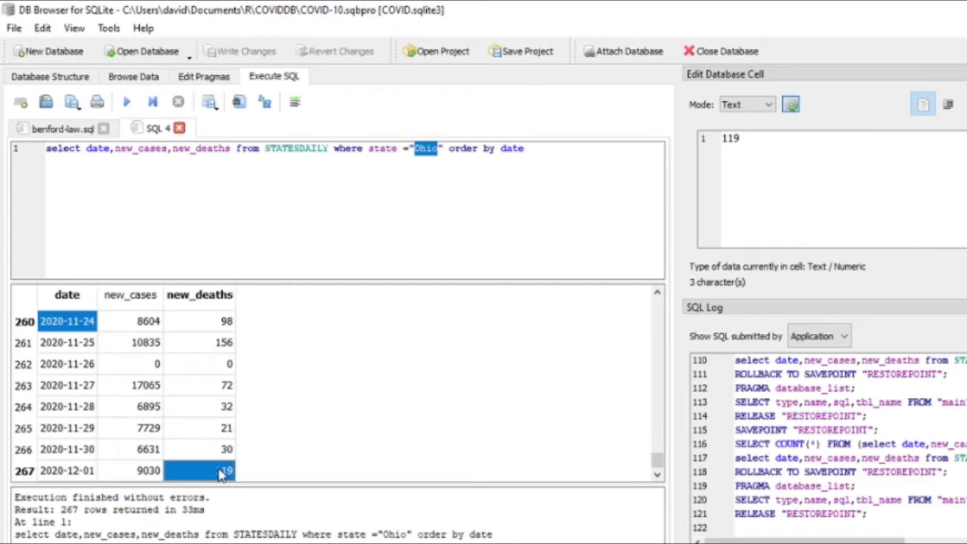
scroll(365, 387, "up", 20)
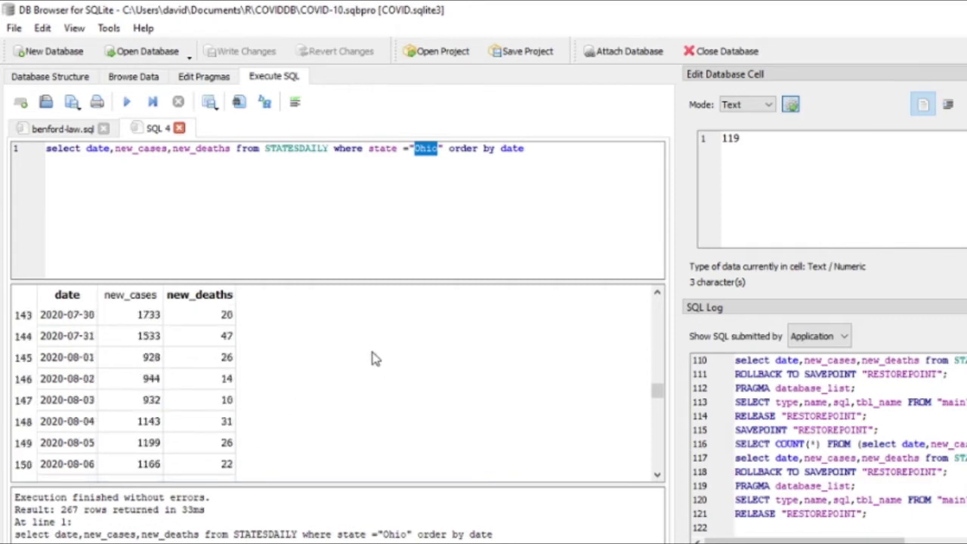
scroll(371, 359, "up", 20)
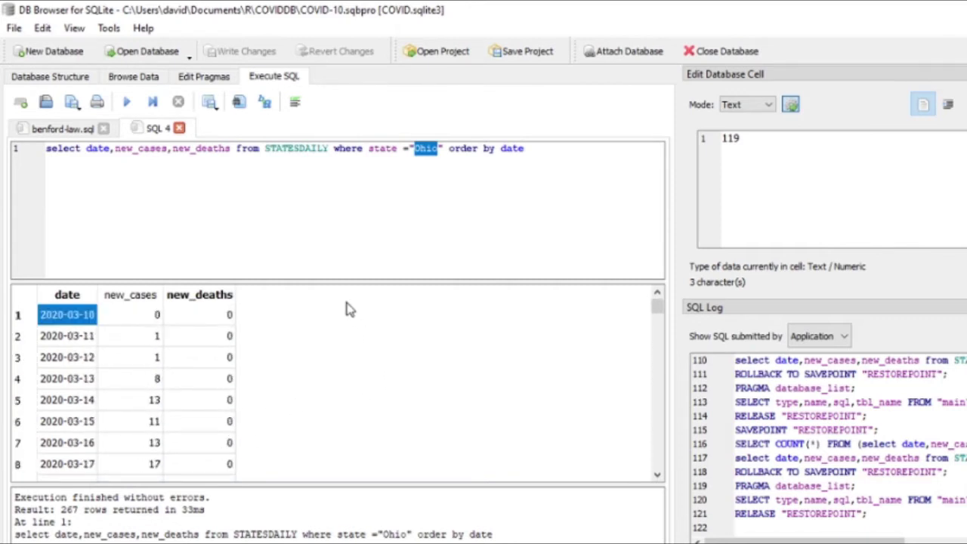
Select every row of the Ohio query results and copy them together with the column headers.
left_click(86, 315)
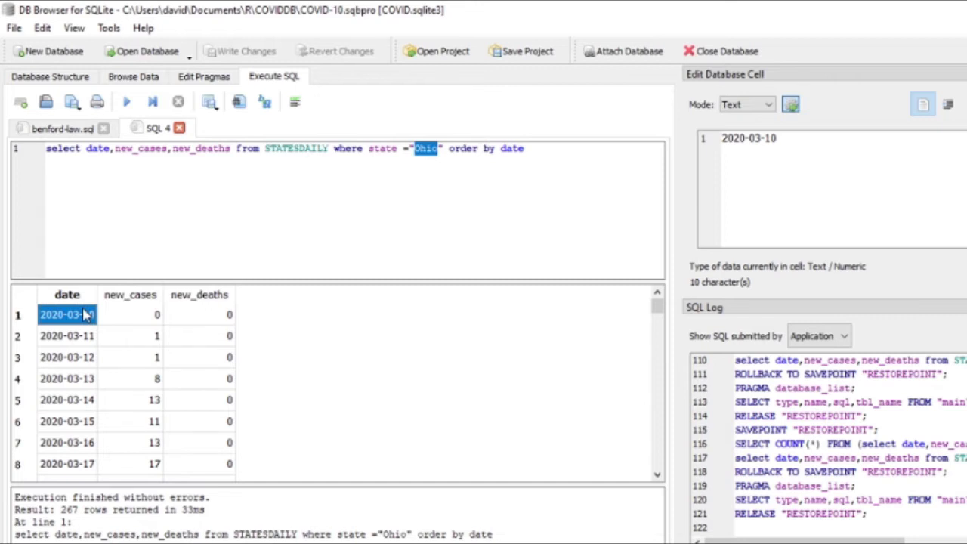
scroll(380, 384, "down", 20)
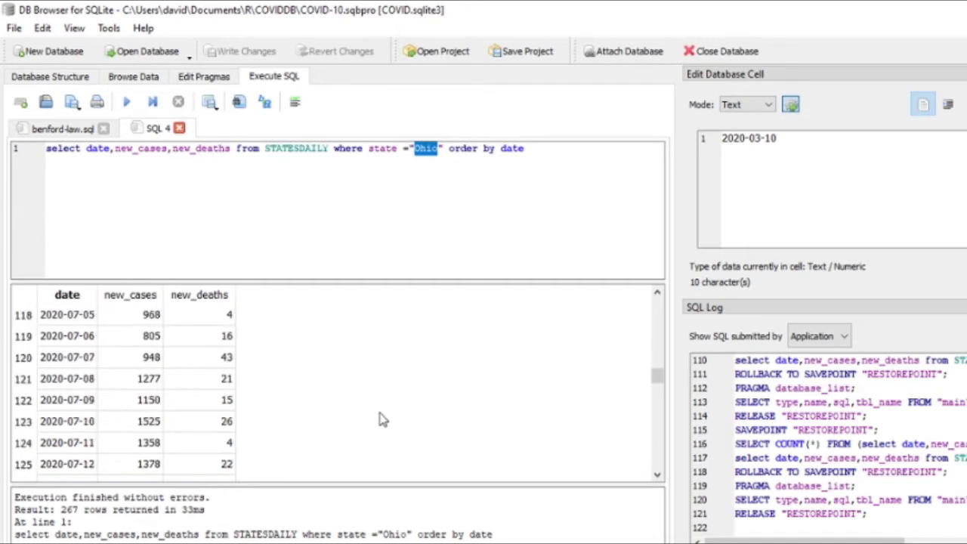
scroll(380, 419, "down", 20)
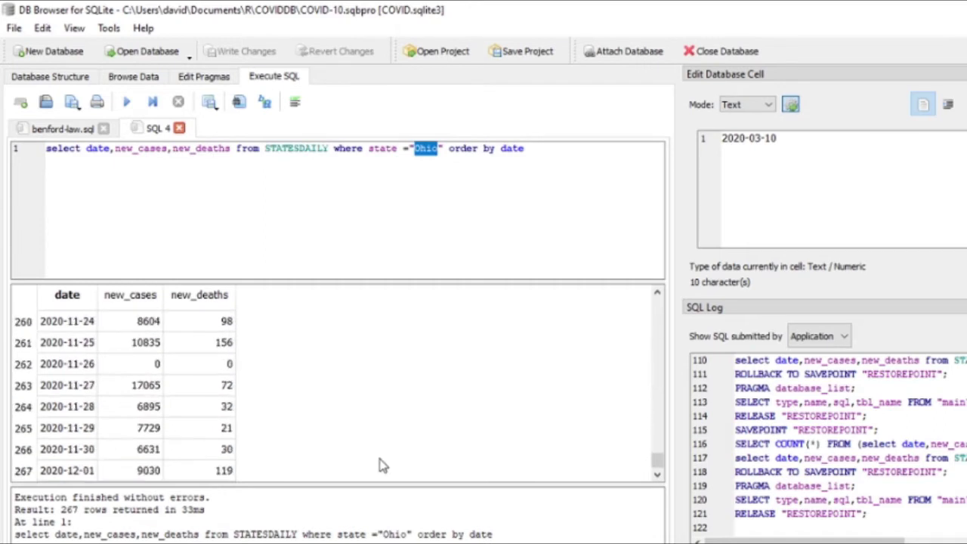
left_click(232, 472)
key("ctrl+a")
right_click(112, 391)
left_click(171, 451)
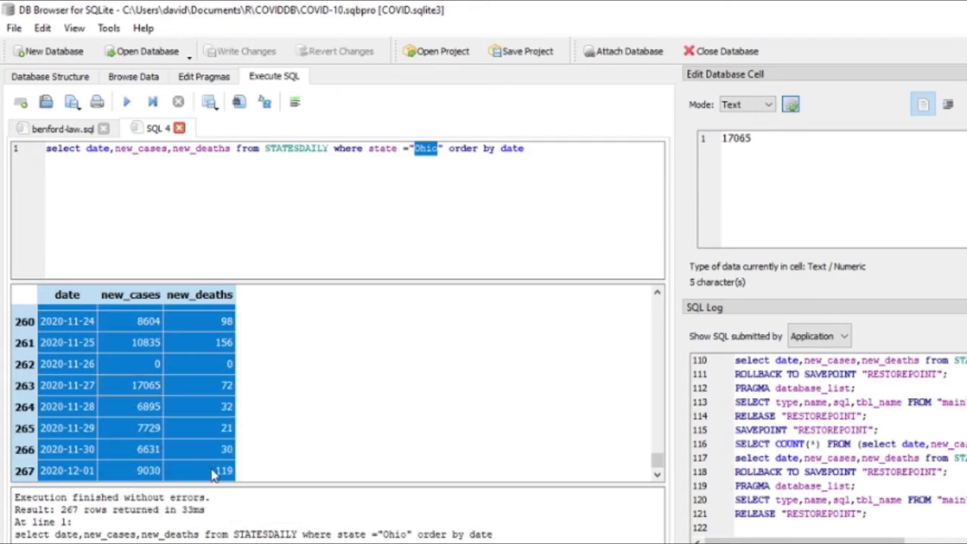
Switch to the COVID-19-US-States.ots spreadsheet in LibreOffice Calc and paste the copied Ohio data starting at cell A1.
key("alt+Tab")
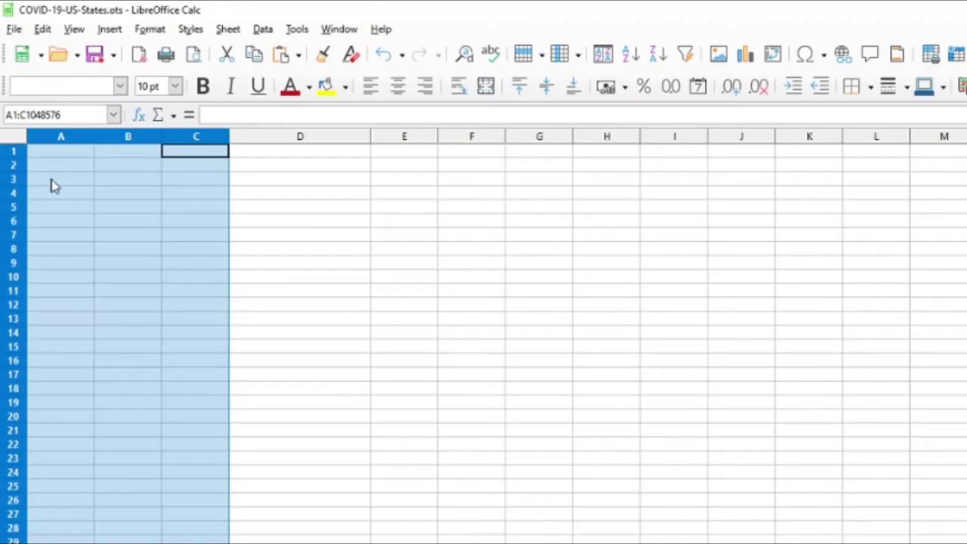
left_click(64, 155)
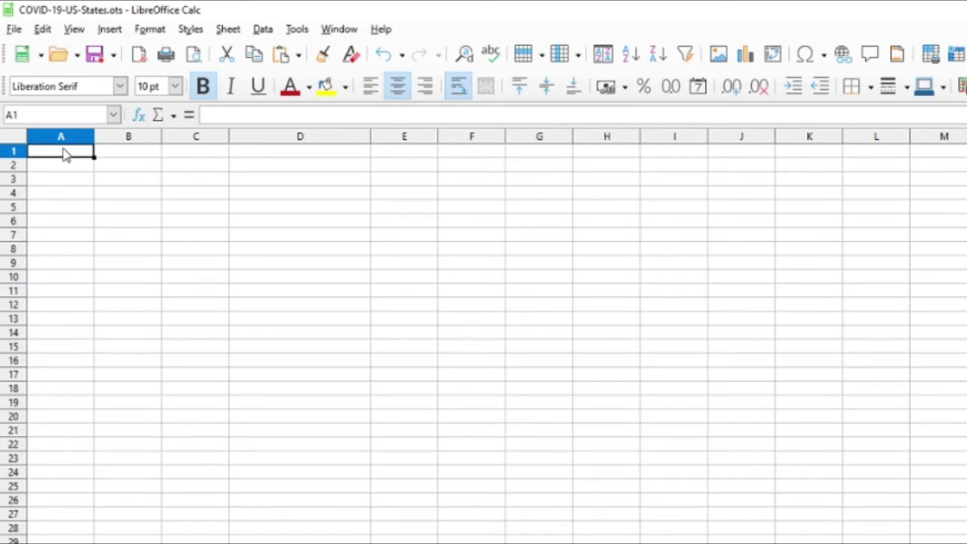
key("ctrl+v")
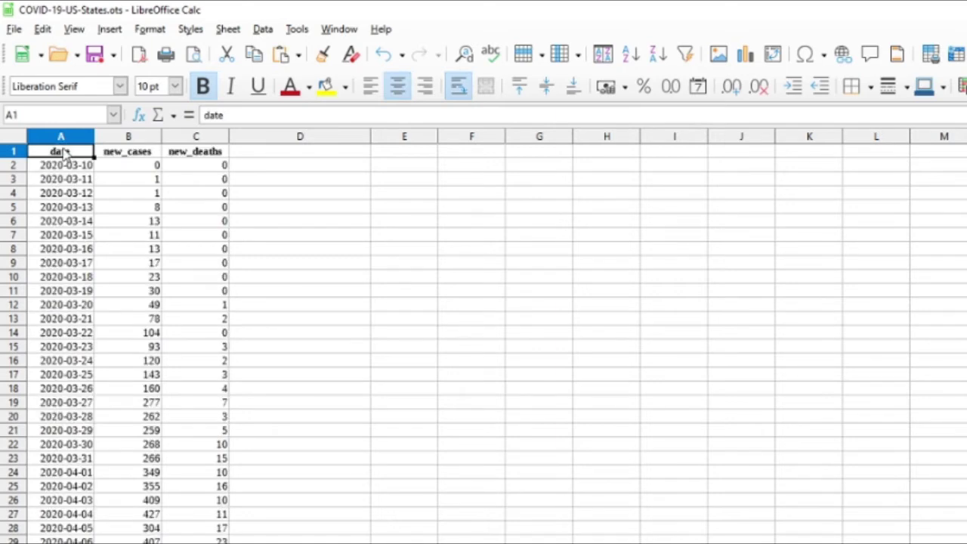
Add the column headings "7 Day Moving Average" in D1 and "Mort. Rate" in E1.
left_click(295, 158)
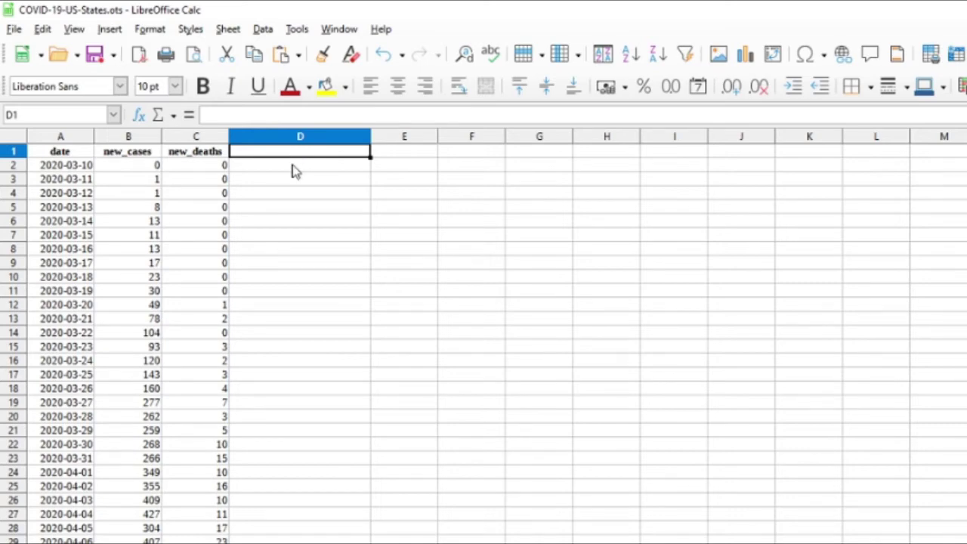
type("7")
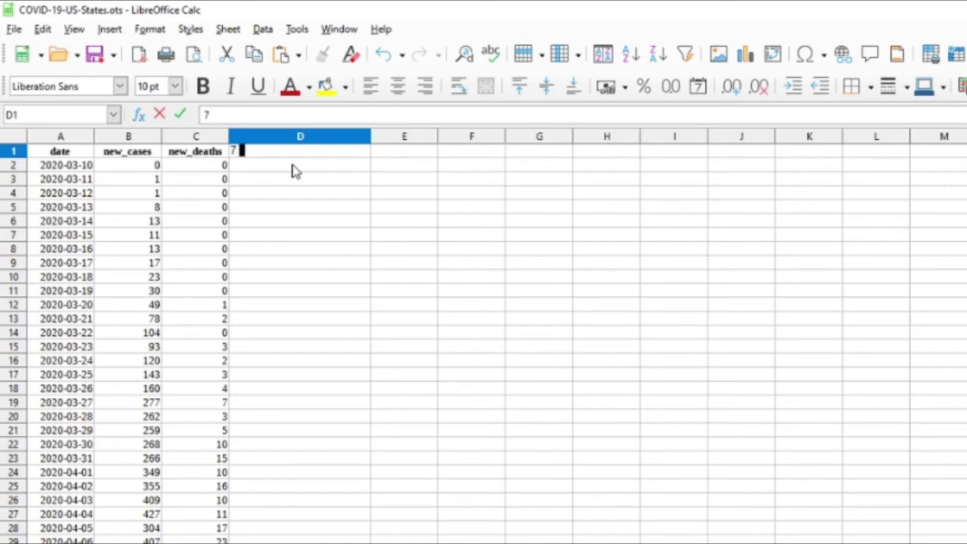
type(" Day Moving A")
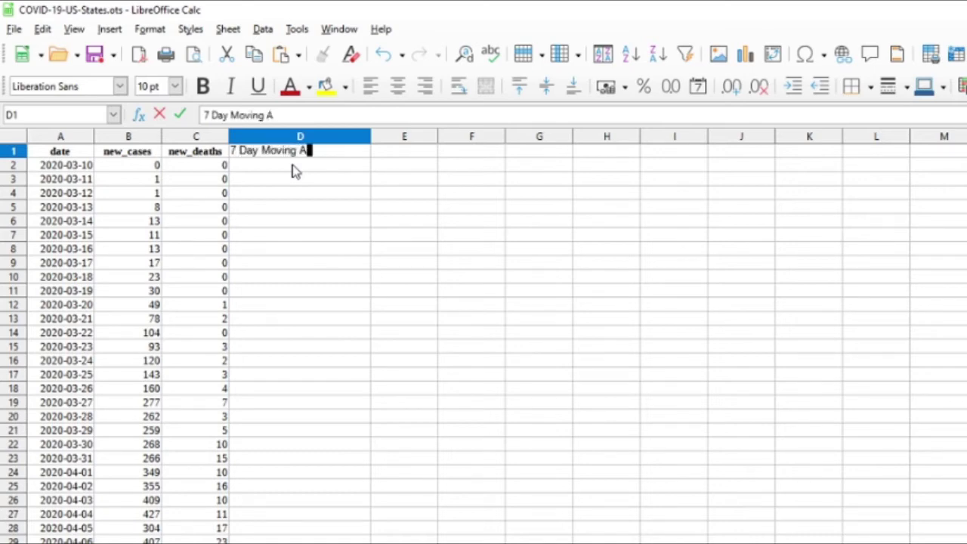
type("verage")
key("Tab")
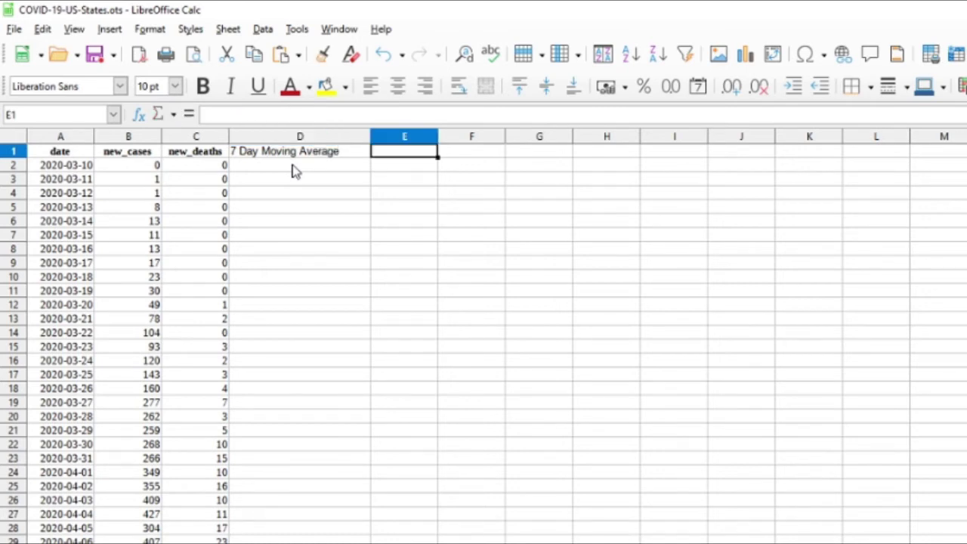
type("Mort")
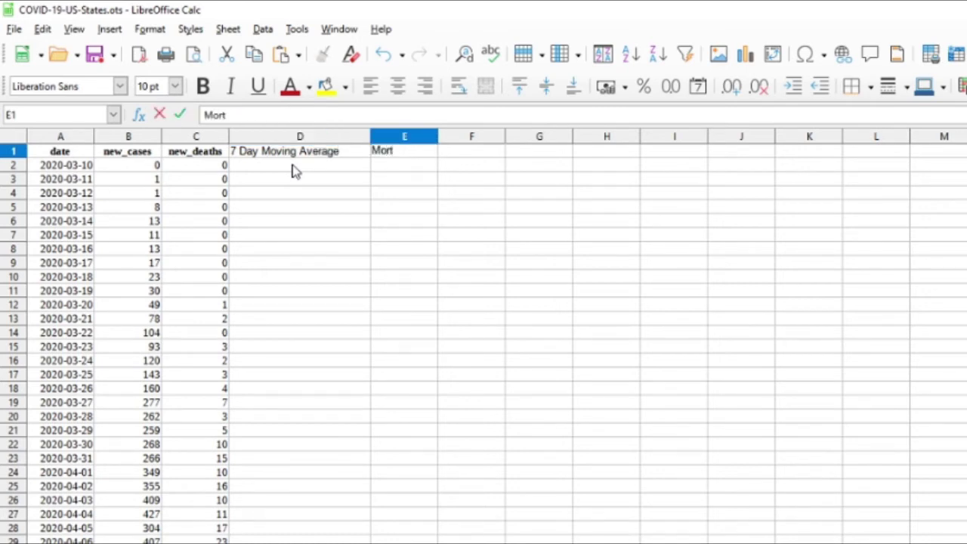
type(". Rate")
key("Return")
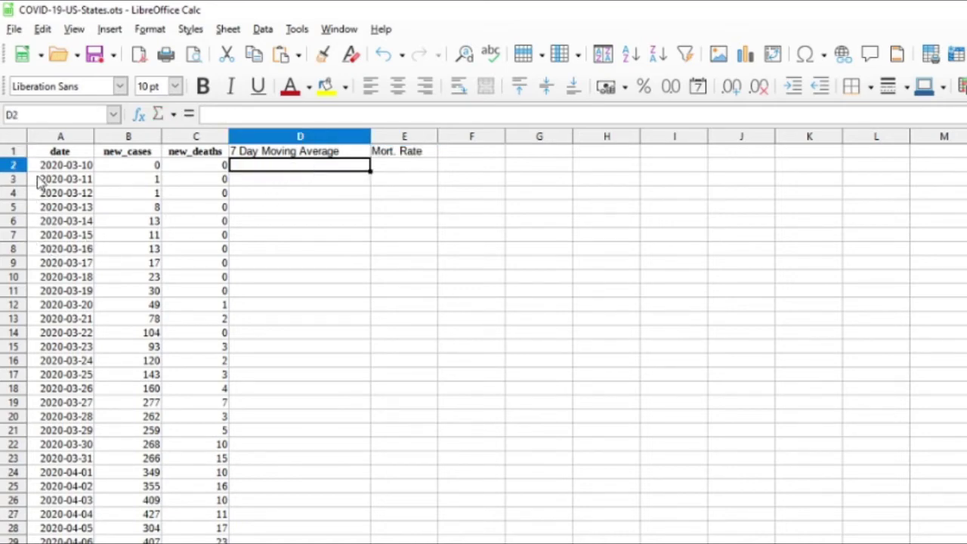
Enter the formula =average(C2:C9) in cell D9 to average the new deaths.
left_click(257, 255)
left_click(269, 269)
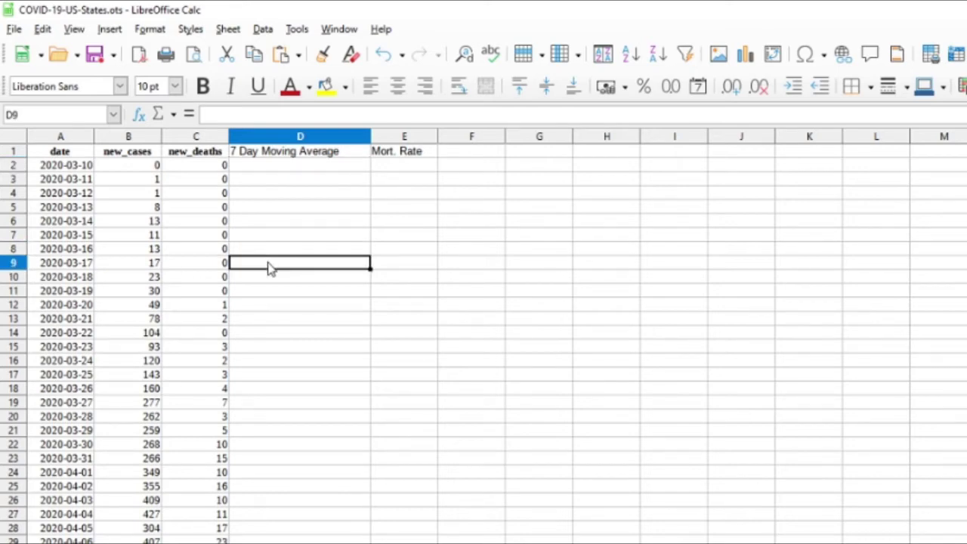
type("=sum")
key("BackSpace")
key("BackSpace")
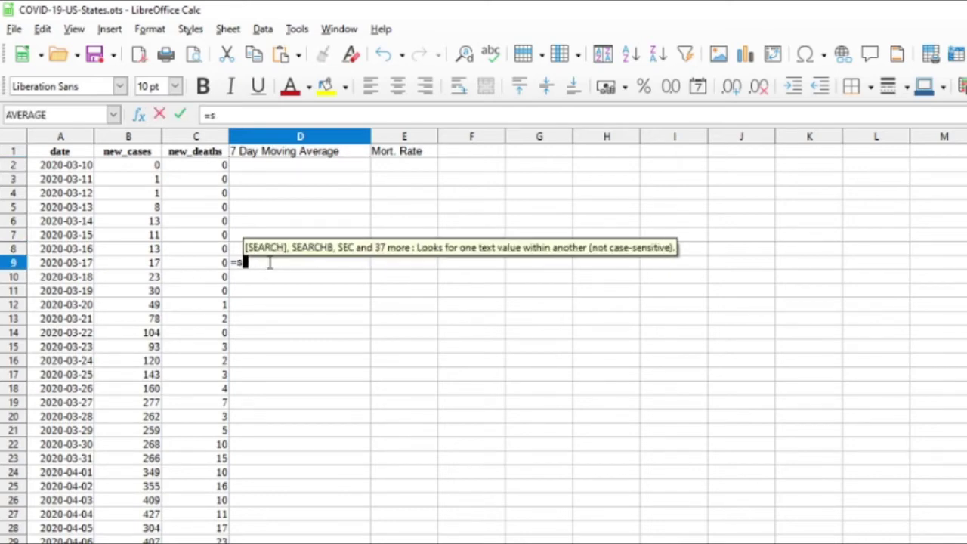
key("BackSpace")
type("average(")
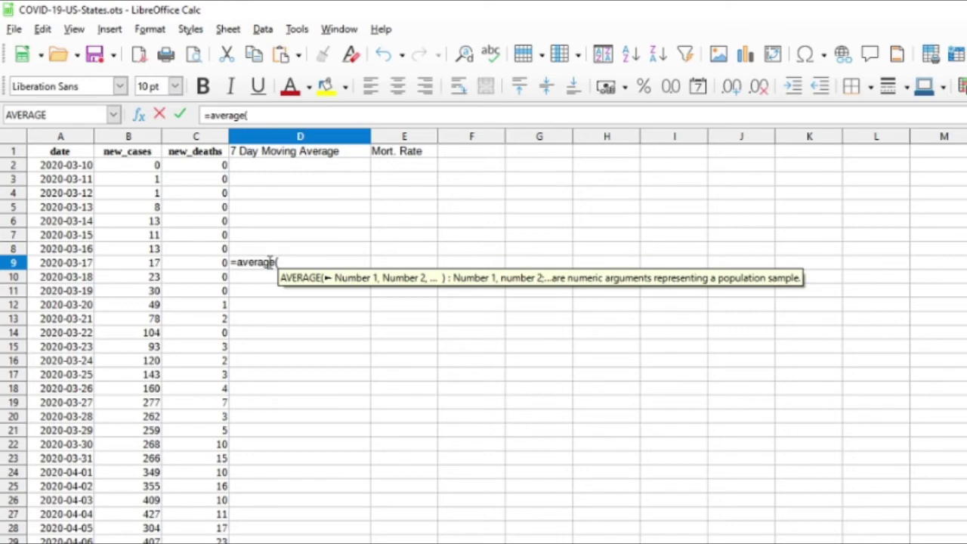
type("C")
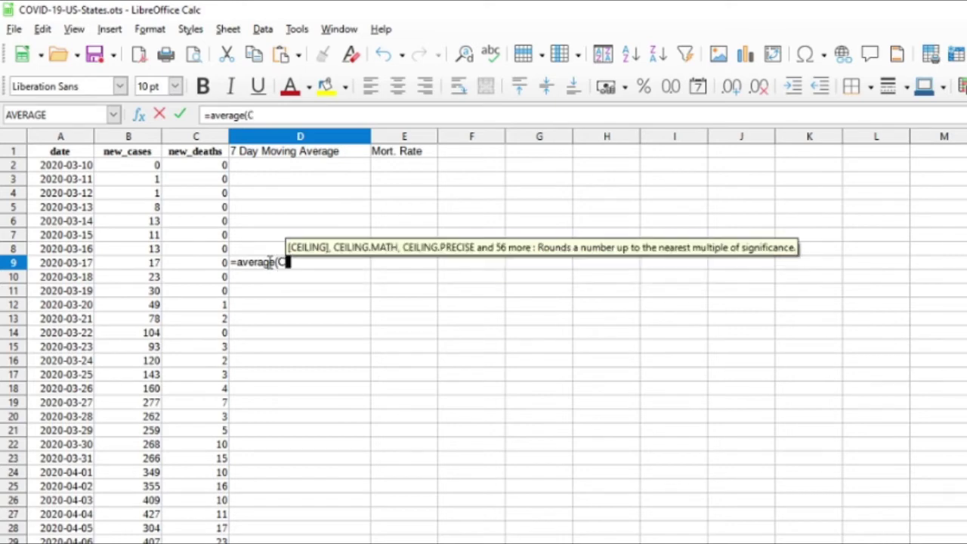
type("2")
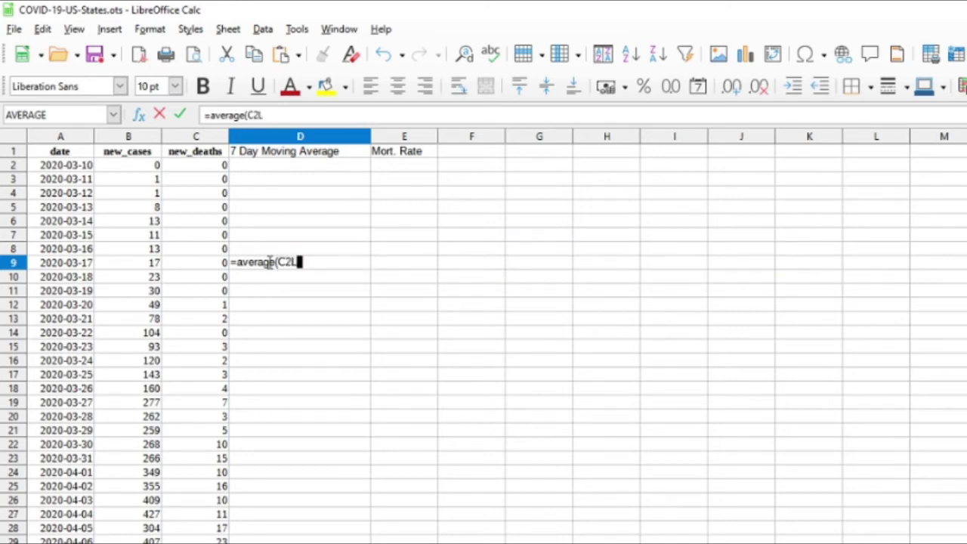
type(":")
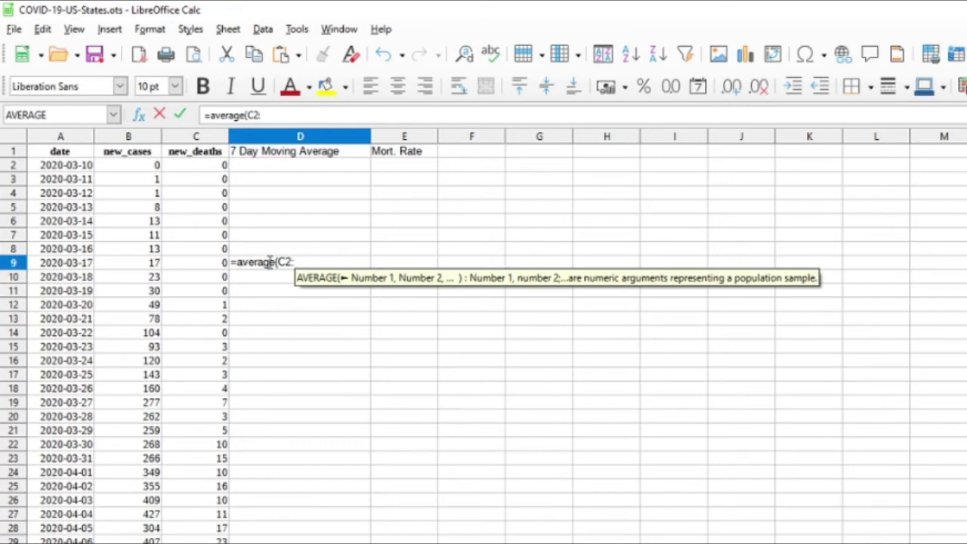
type("C")
type("9")
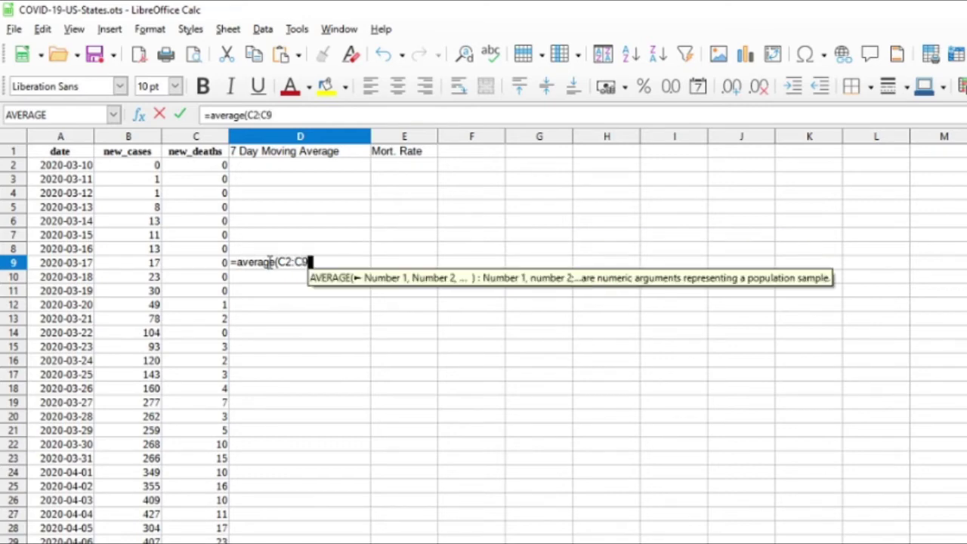
type(")")
key("Return")
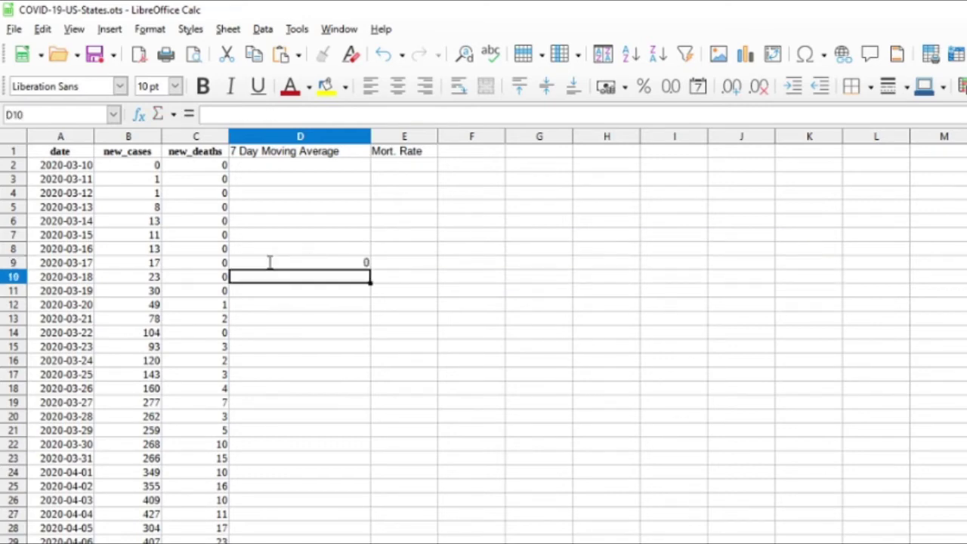
Fill the moving average formula from D9 down through D268.
left_click(278, 254)
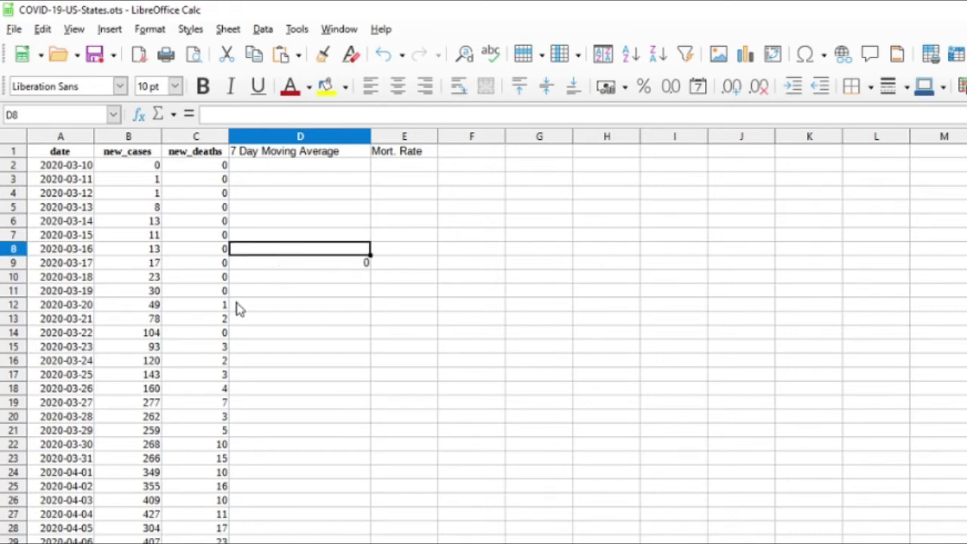
left_click_drag(347, 264, 341, 310)
left_click(364, 265)
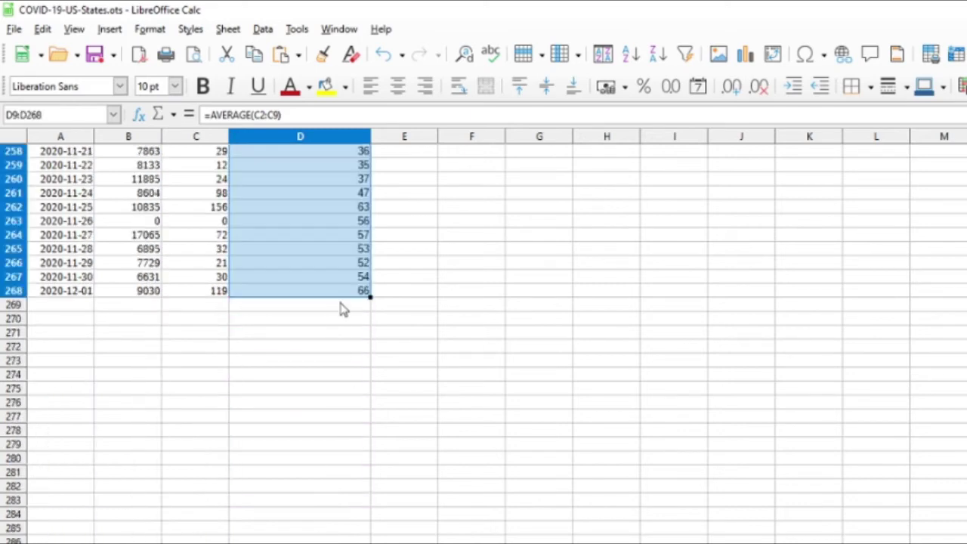
scroll(524, 239, "up", 20)
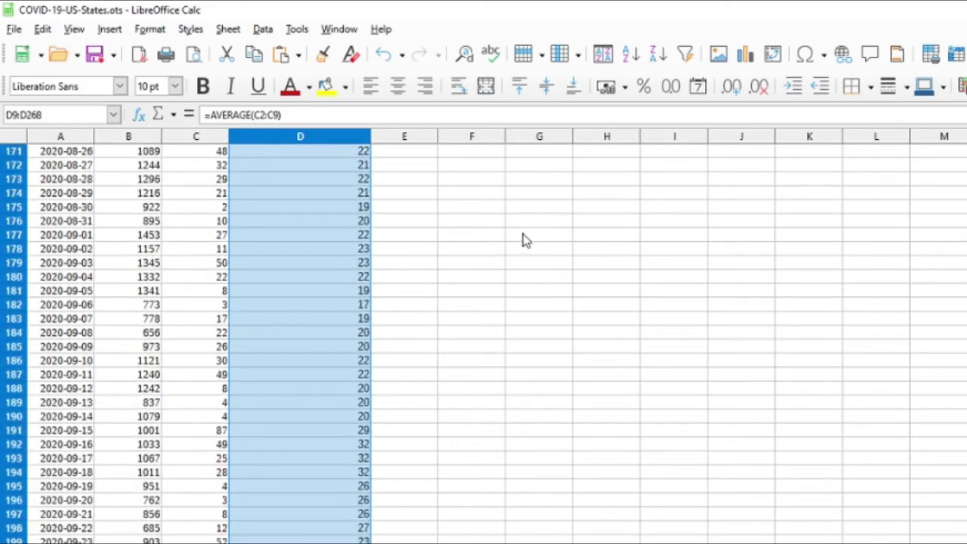
scroll(524, 238, "up", 20)
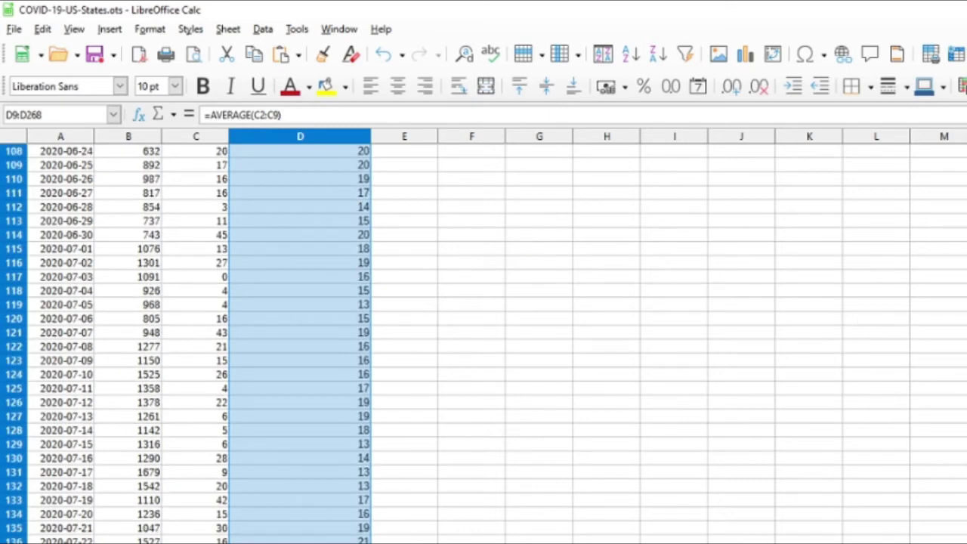
scroll(524, 237, "up", 20)
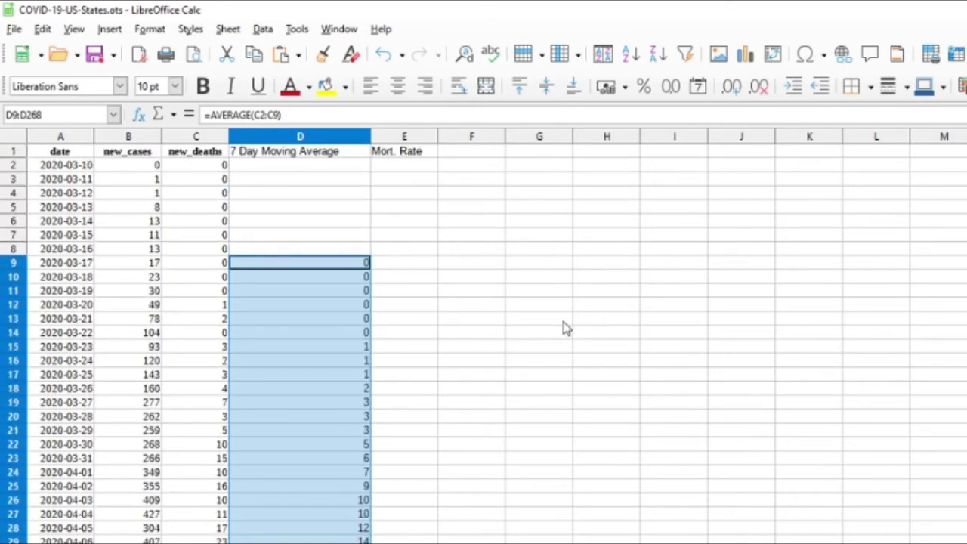
left_click(534, 306)
Fill the moving average formula from D9 up to D2.
left_click(323, 263)
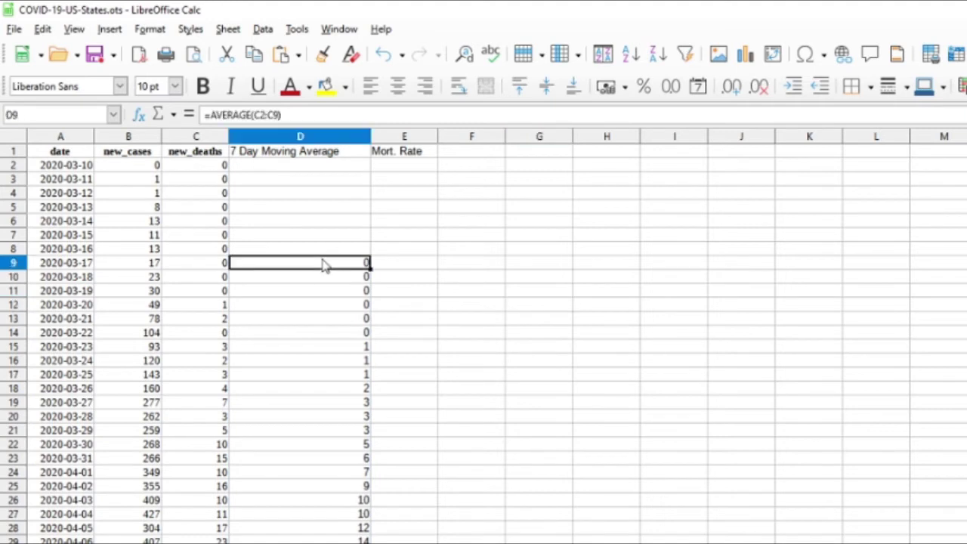
left_click_drag(370, 264, 365, 164)
left_click(404, 188)
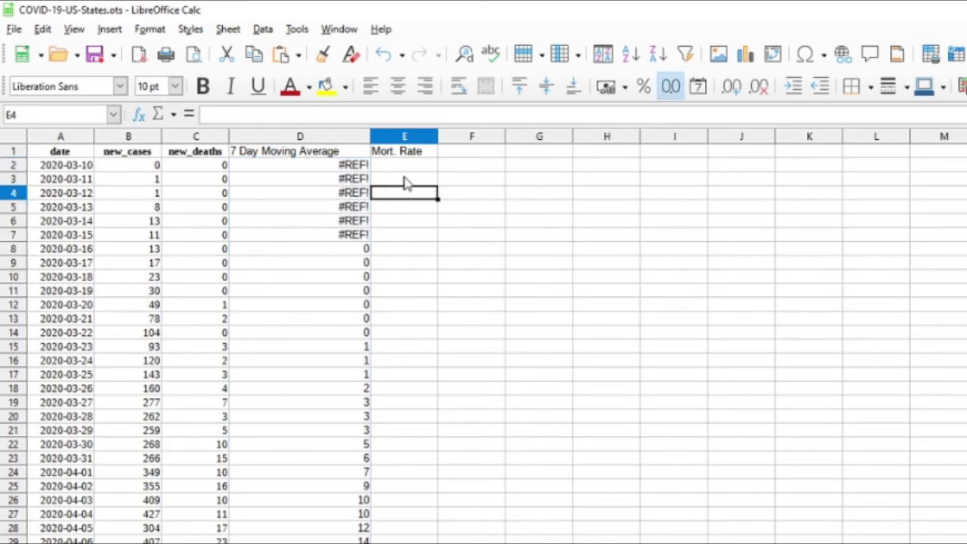
left_click(406, 166)
type("=")
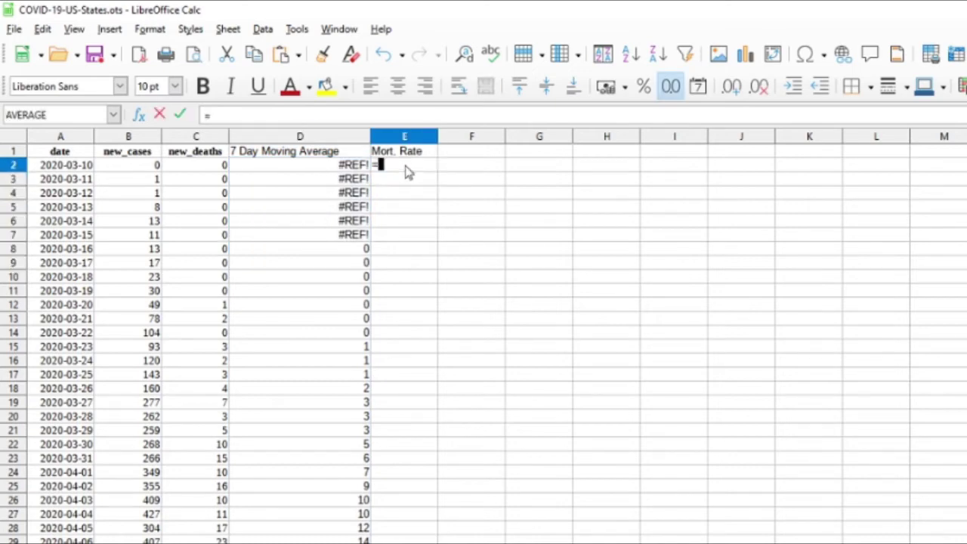
key("Left")
key("Left")
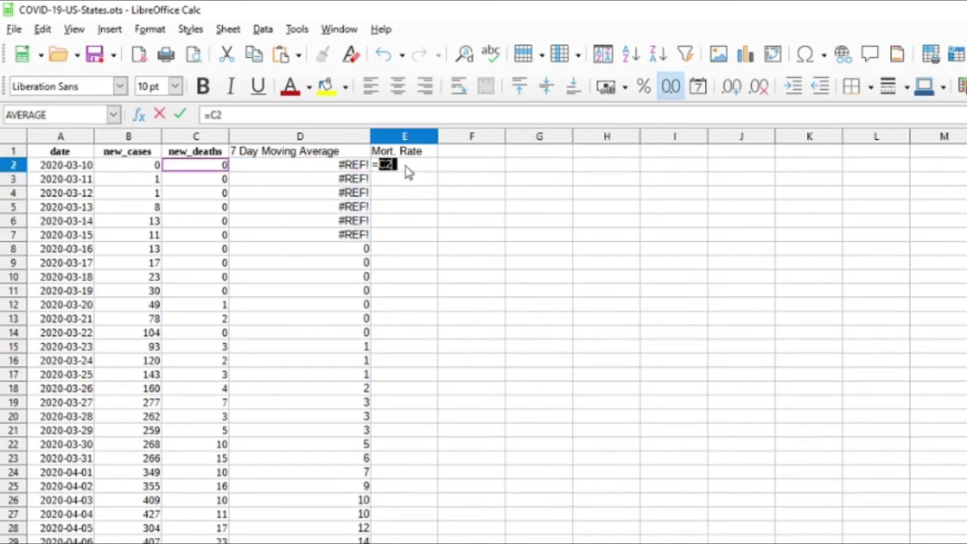
key("Left")
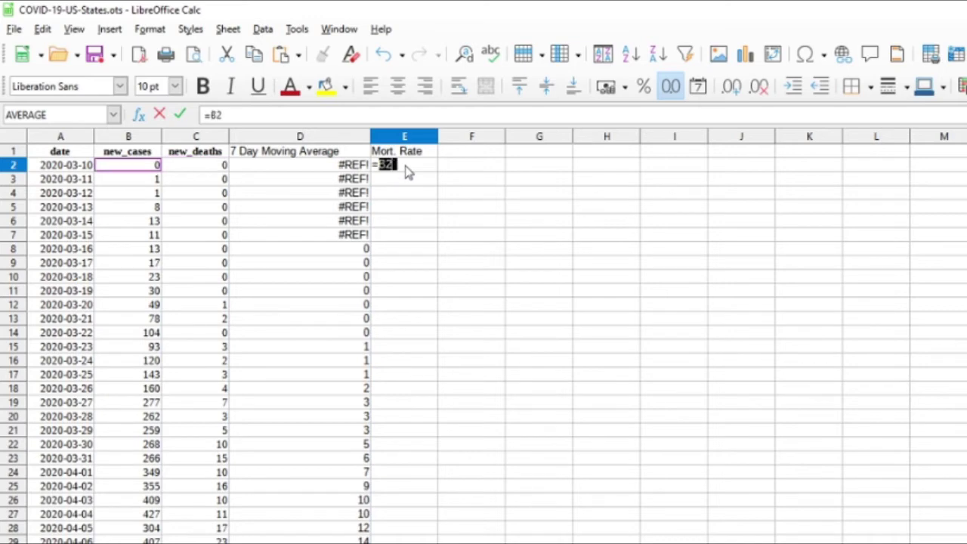
type("B")
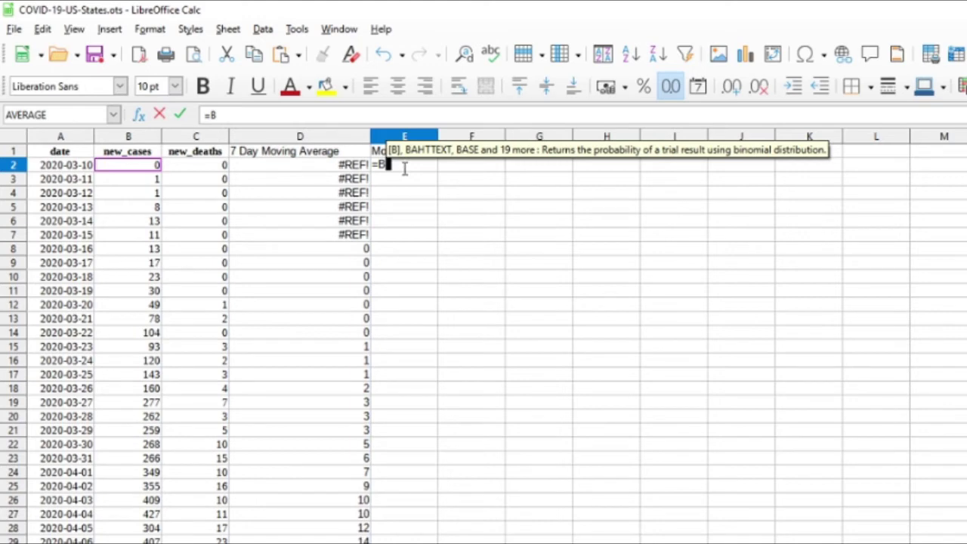
key("Escape")
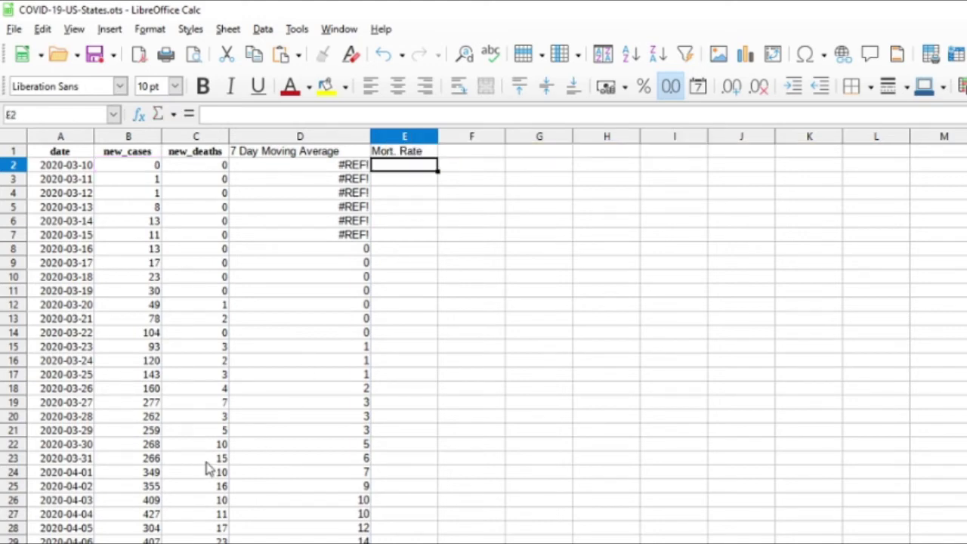
Enter the formula =C2/B2 in cell E2 to divide new deaths by new cases.
type("=")
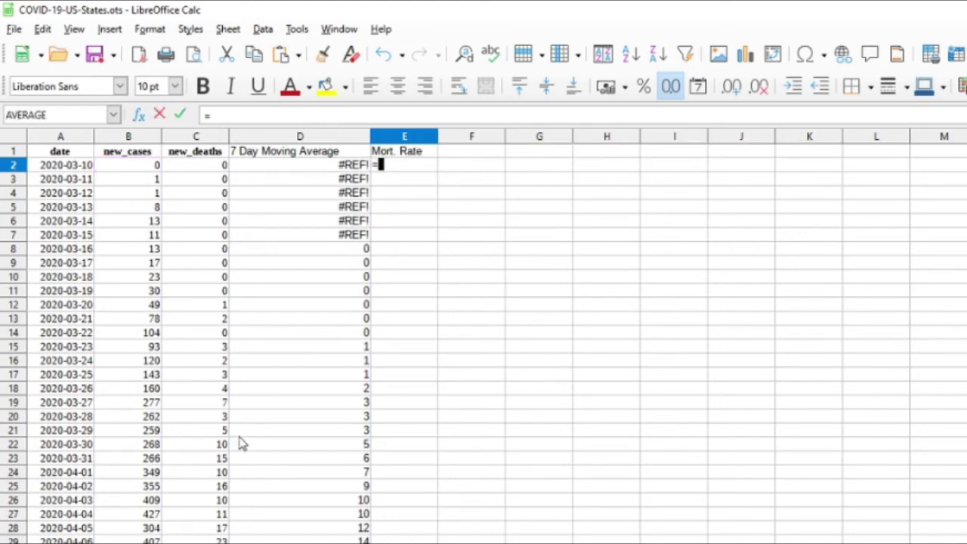
key("Left")
key("Left")
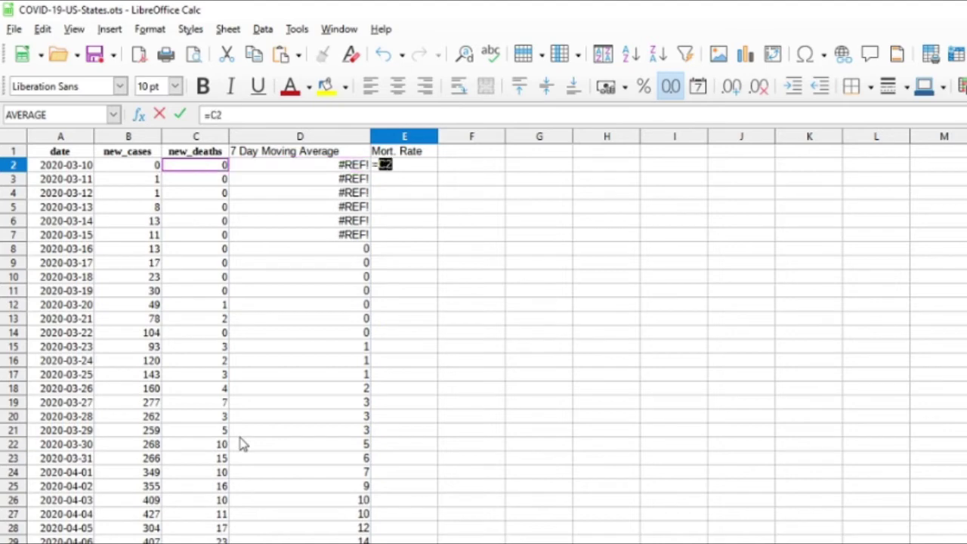
type("/")
key("Left")
key("Left")
key("Left")
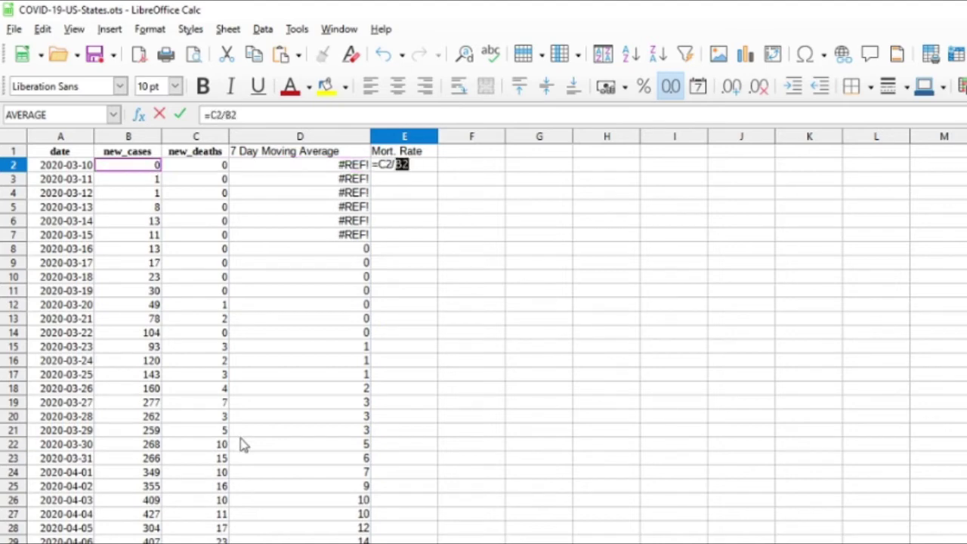
key("Return")
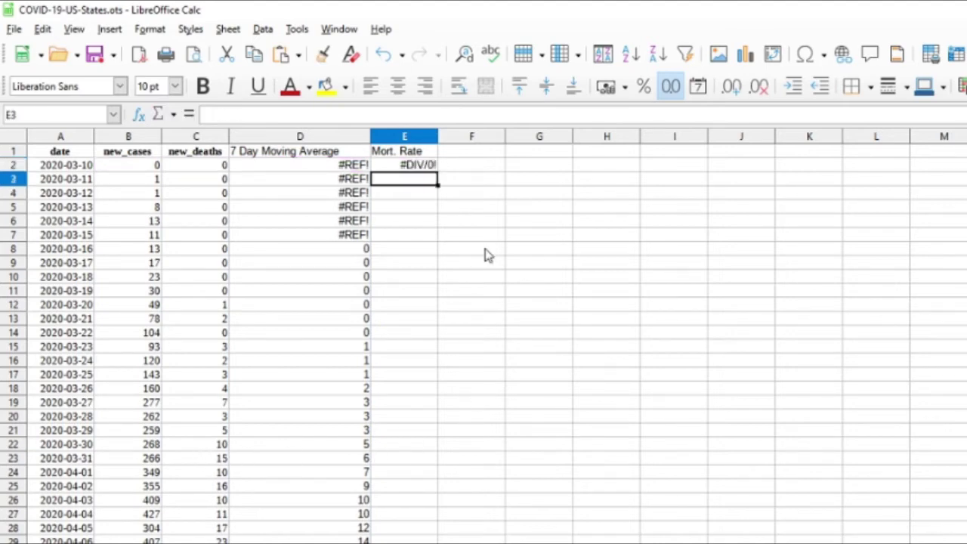
Fill the mortality rate formula from E2 down through E268.
left_click(417, 168)
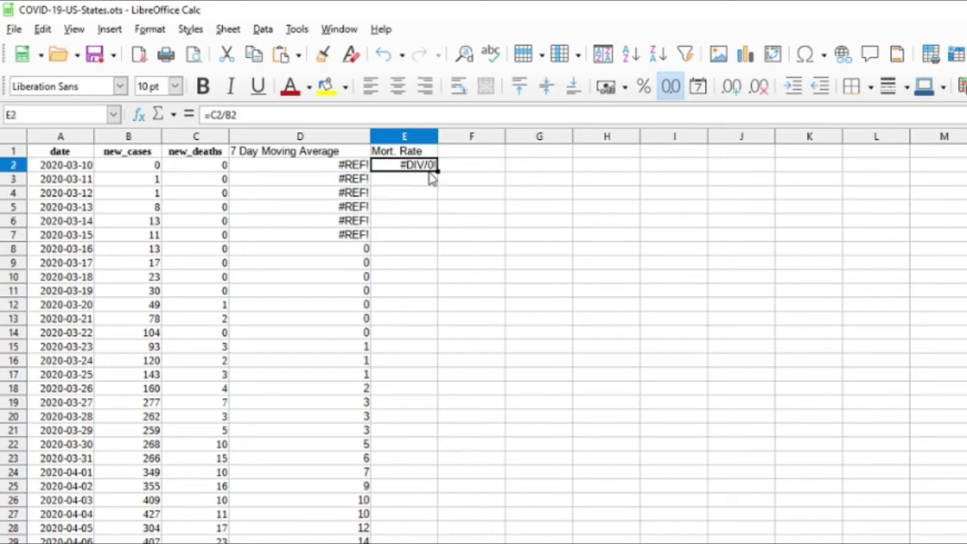
left_click_drag(436, 171, 434, 407)
left_click_drag(434, 540, 430, 273)
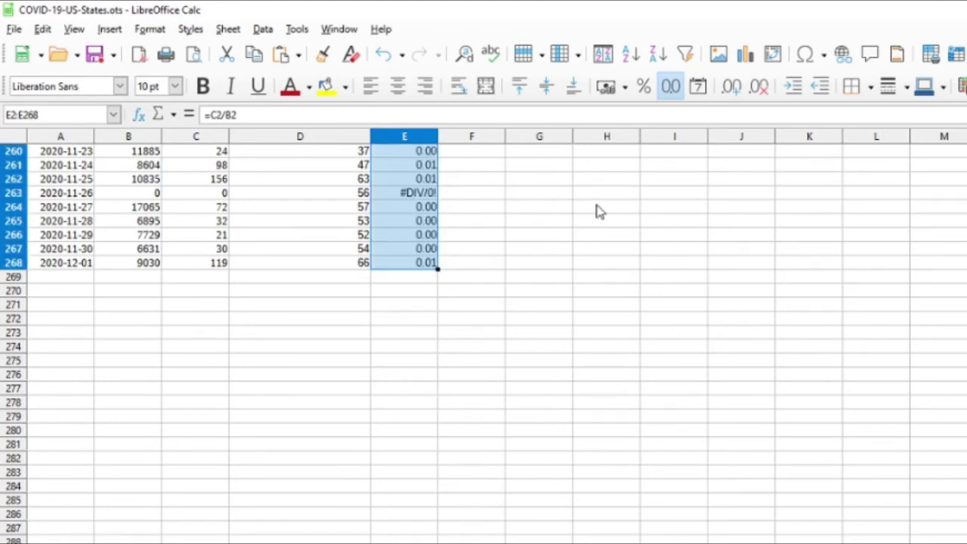
Format the mortality rates in E2:E268 as percentages with one decimal place.
left_click(646, 90)
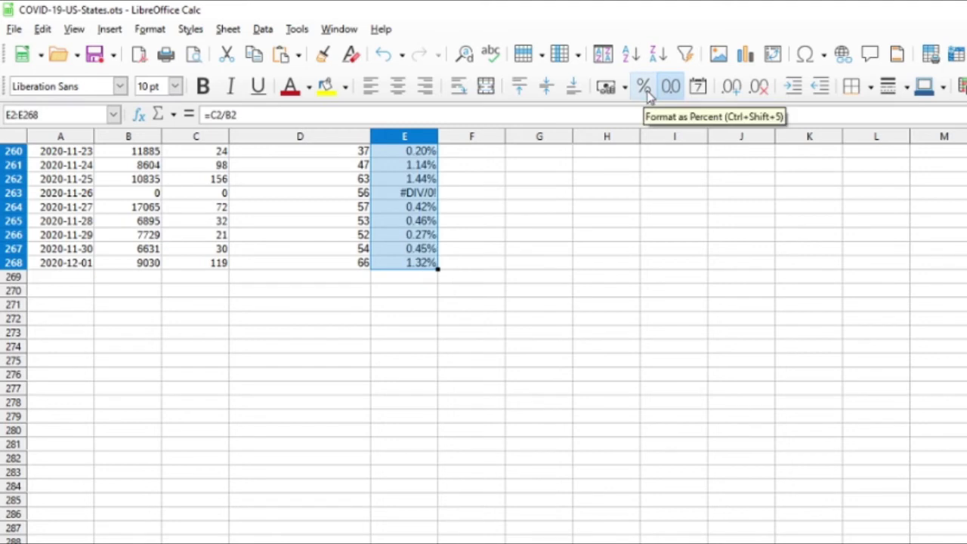
left_click(760, 86)
left_click(584, 194)
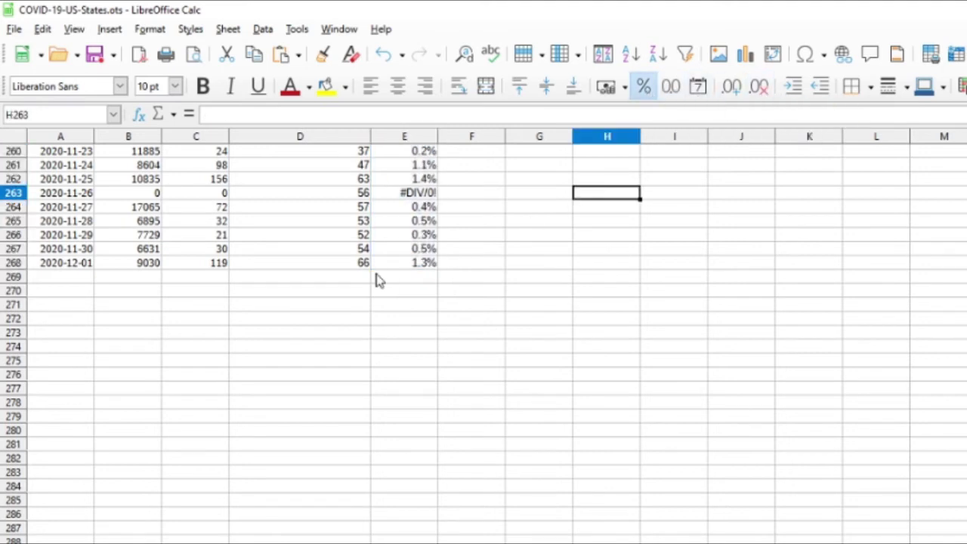
Extend the moving average and mortality rate formulas from D268:E268 into row 269.
scroll(392, 276, "up", 3)
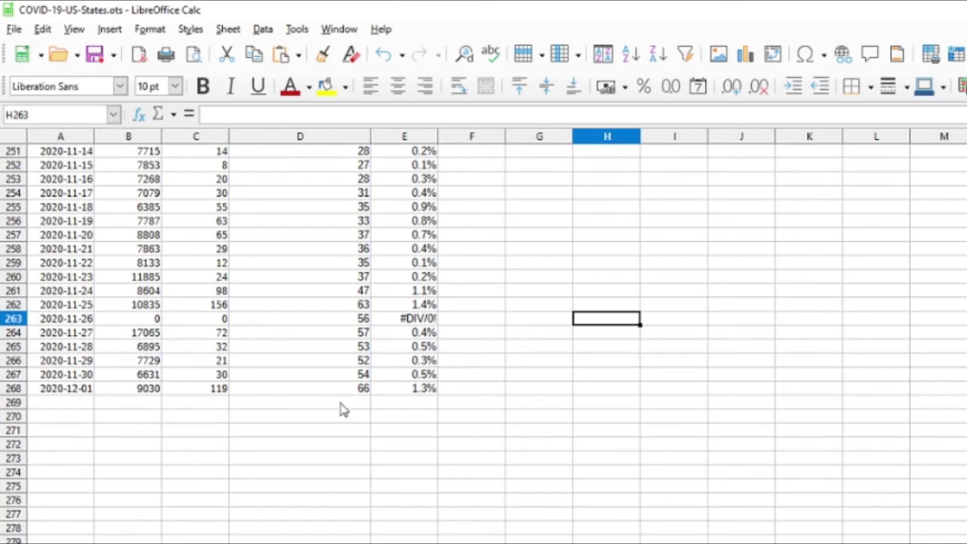
left_click_drag(341, 406, 437, 406)
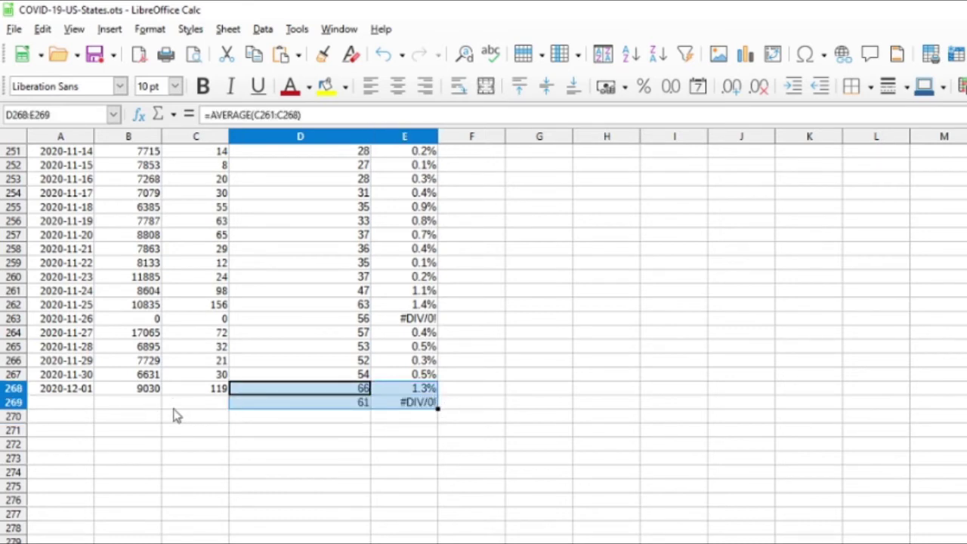
left_click(468, 393)
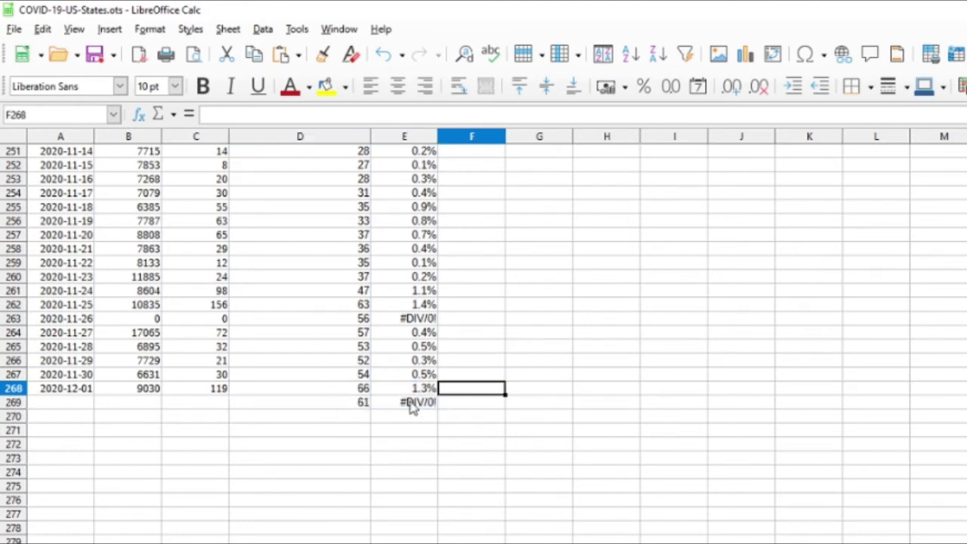
left_click(350, 407)
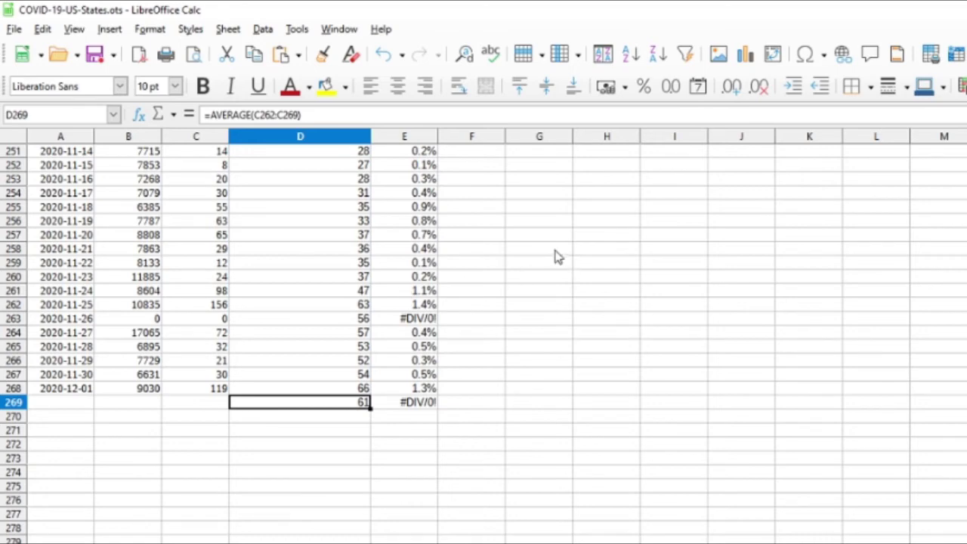
Clear the extended formulas from cells D269:E269.
scroll(556, 255, "up", 5)
scroll(554, 255, "down", 6)
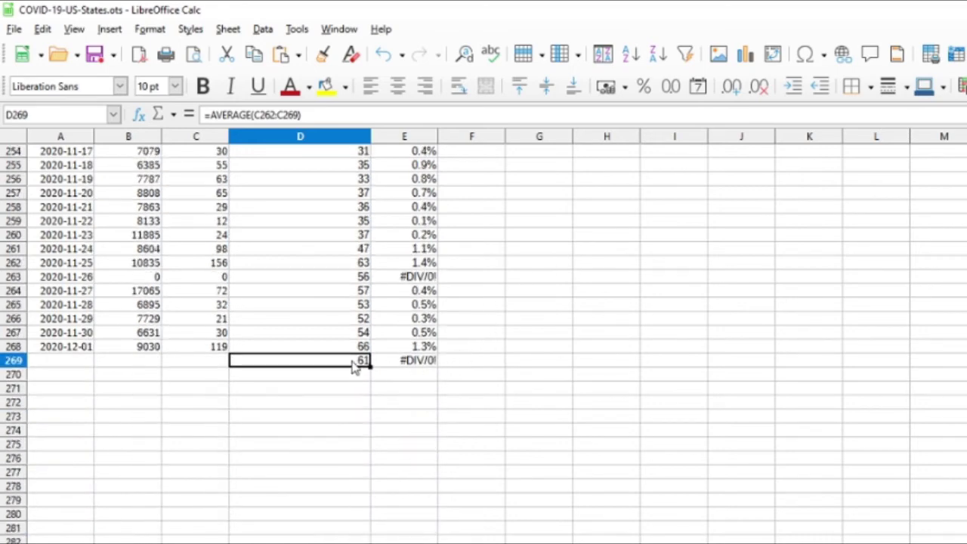
left_click_drag(355, 366, 403, 364)
key("Delete")
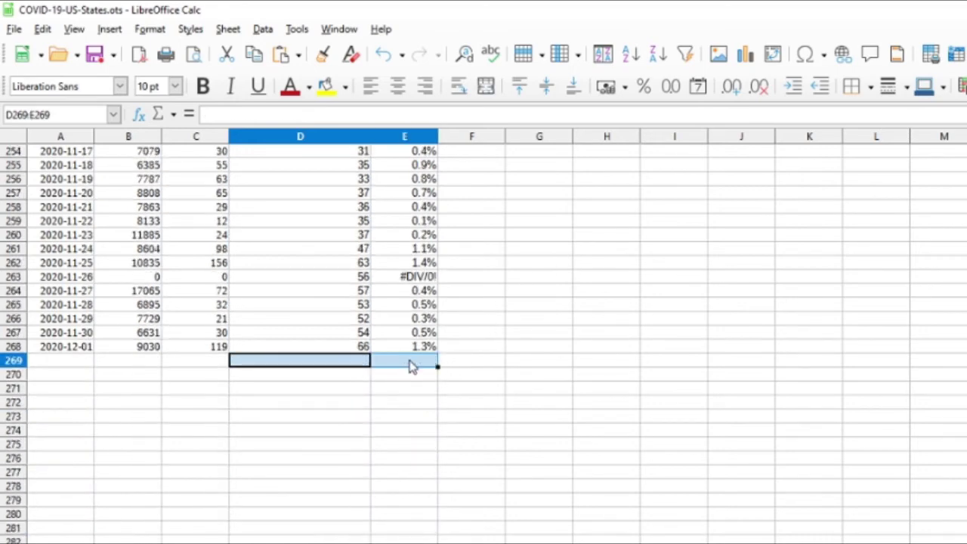
Insert a line chart of the date and new_cases columns, using the subtype with lines and no points.
scroll(506, 317, "up", 20)
scroll(509, 318, "up", 14)
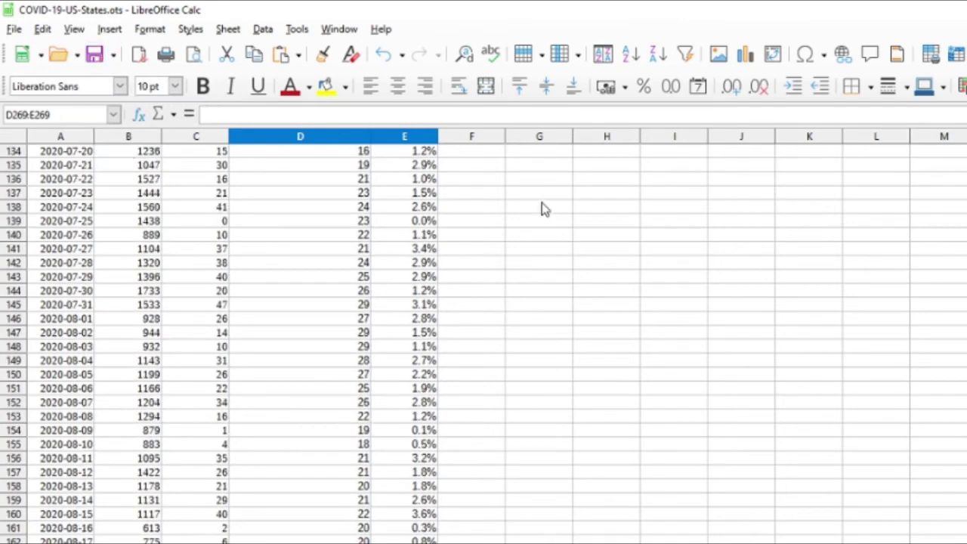
scroll(541, 208, "up", 20)
scroll(541, 207, "up", 13)
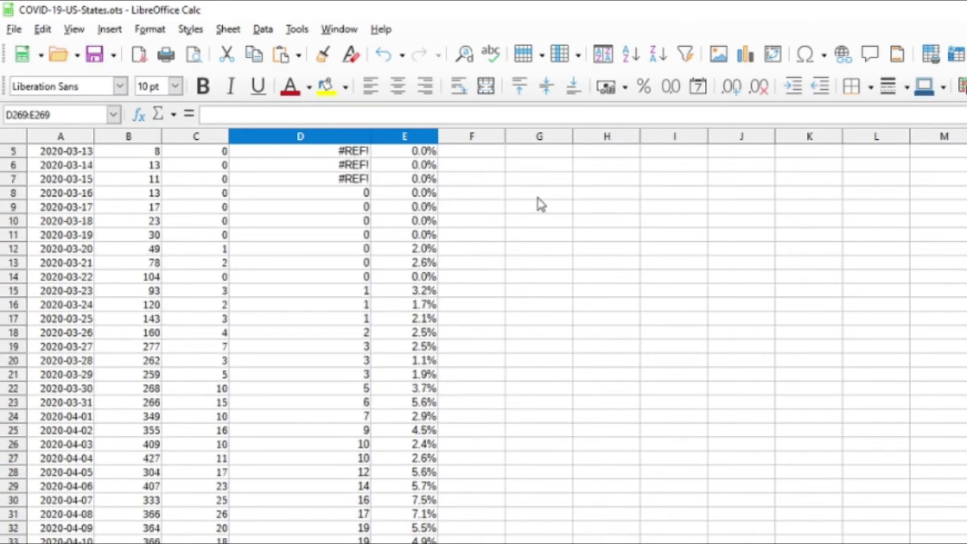
left_click(80, 136)
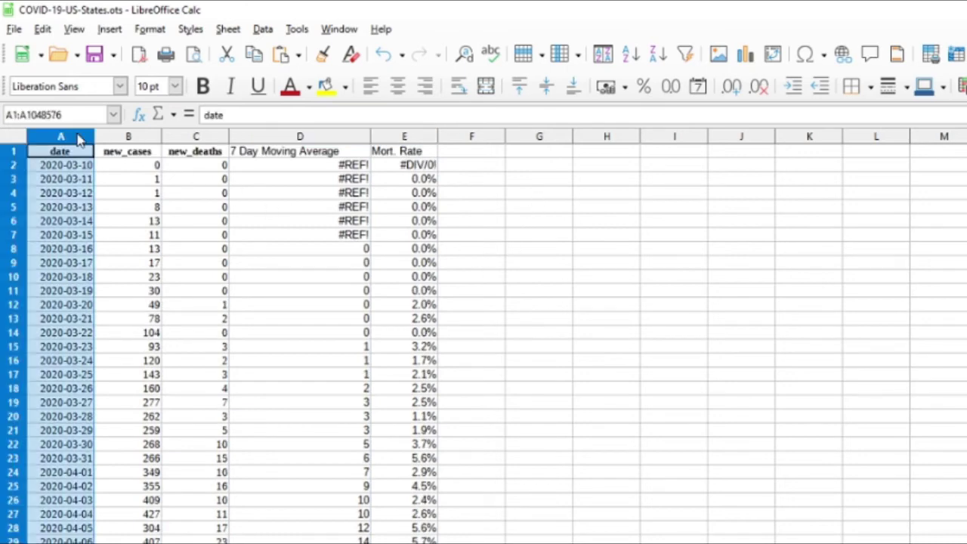
left_click(128, 136, "ctrl")
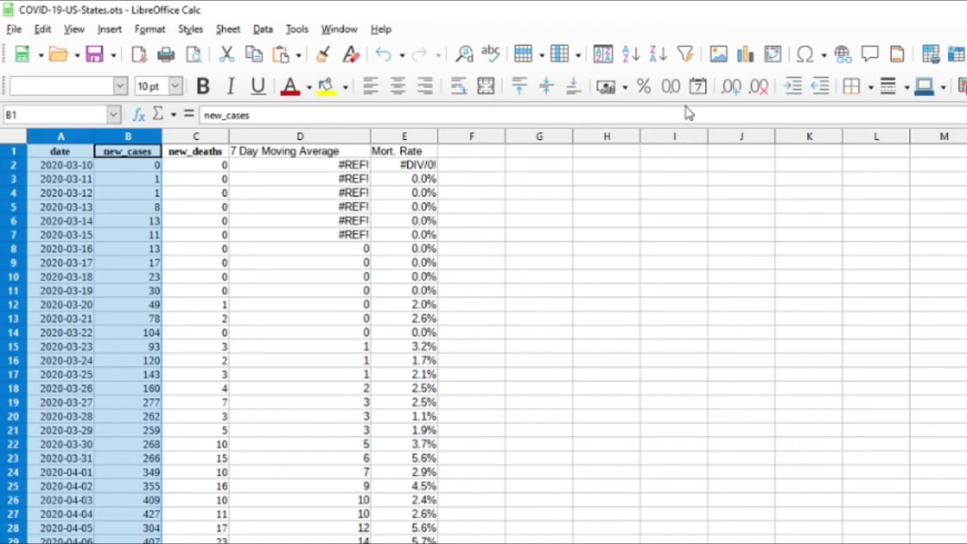
left_click(744, 55)
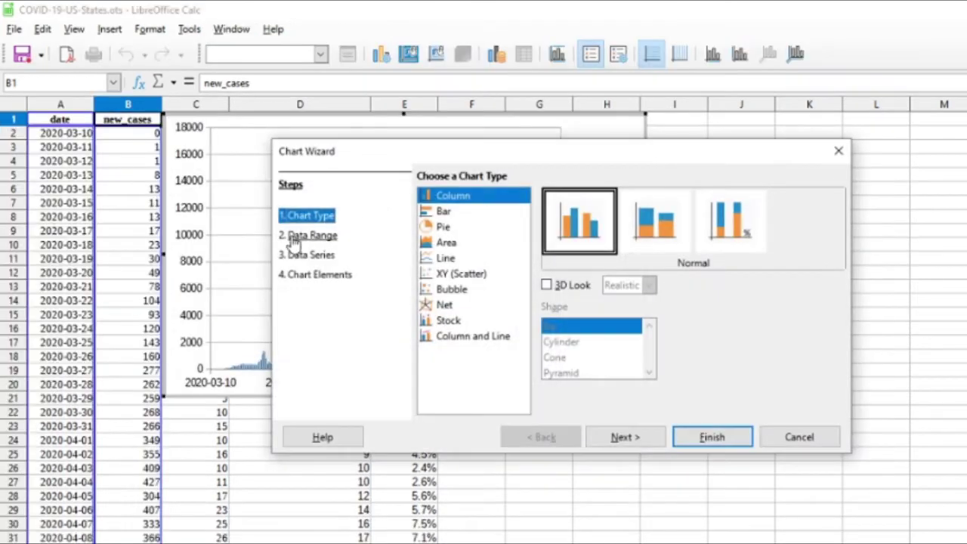
left_click(451, 257)
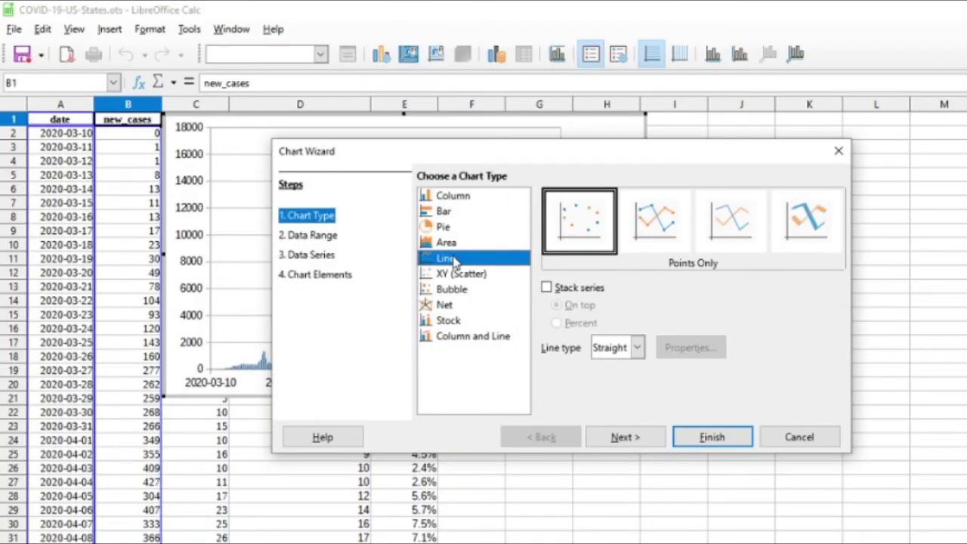
left_click(747, 239)
Title the chart "Daily Cases", place its legend at the bottom and finish creating it.
left_click(317, 276)
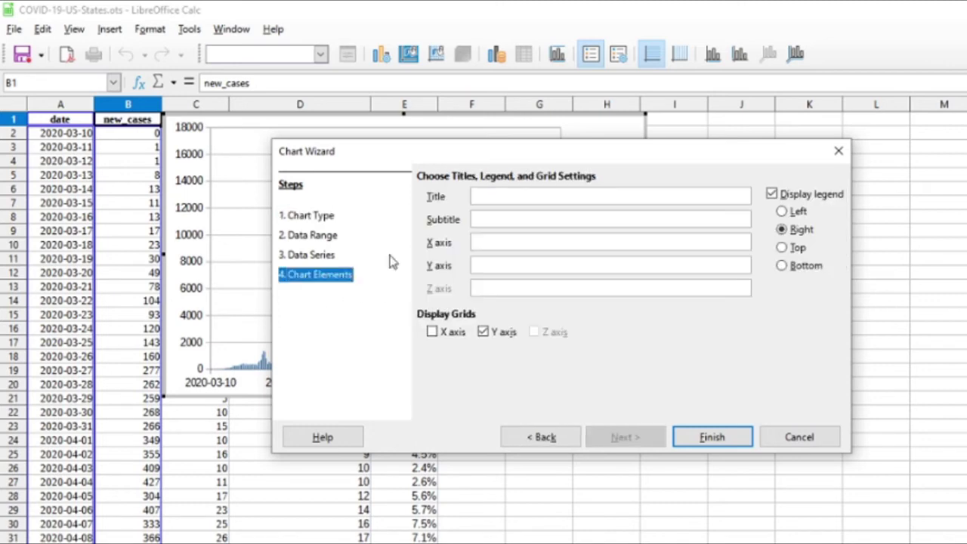
type("D")
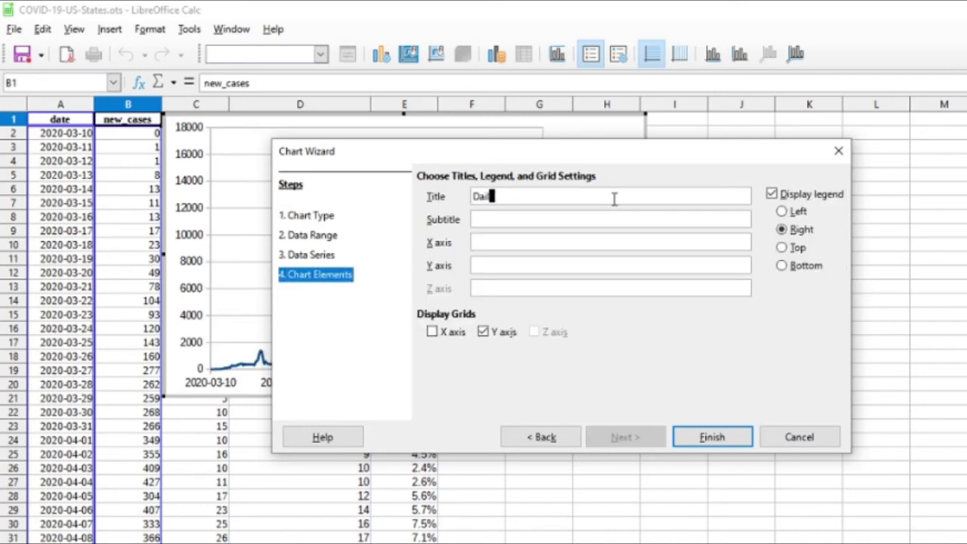
type("aily Cases")
left_click(783, 269)
left_click(734, 428)
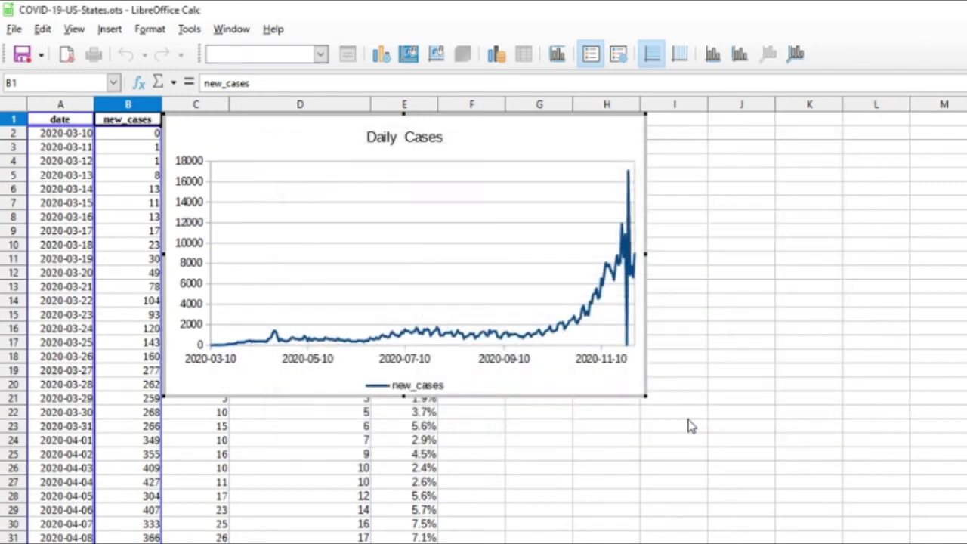
Move the Daily Cases chart off the data into the empty area starting near column G.
left_click_drag(626, 395, 949, 409)
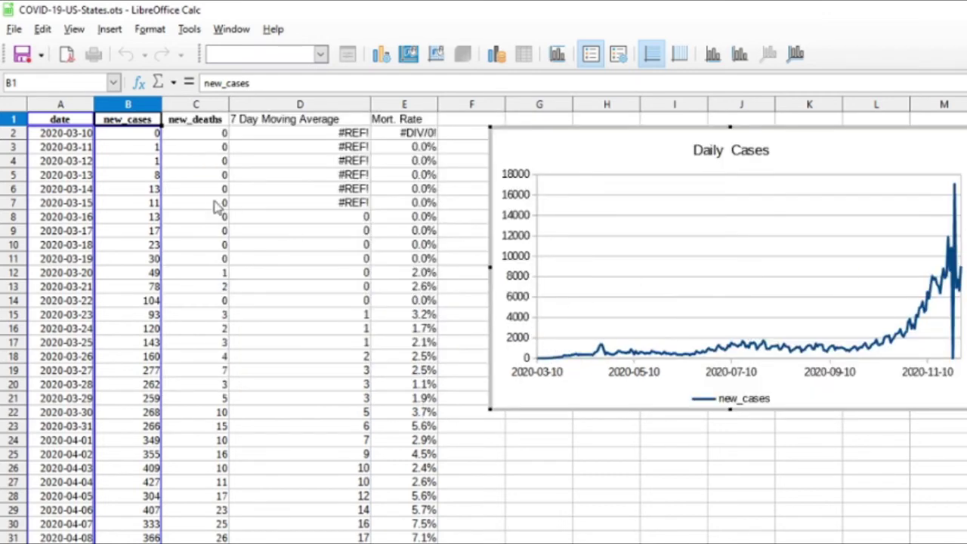
Insert a line chart of the date, new_deaths and 7 Day Moving Average columns, using the Lines Only subtype.
left_click(71, 106)
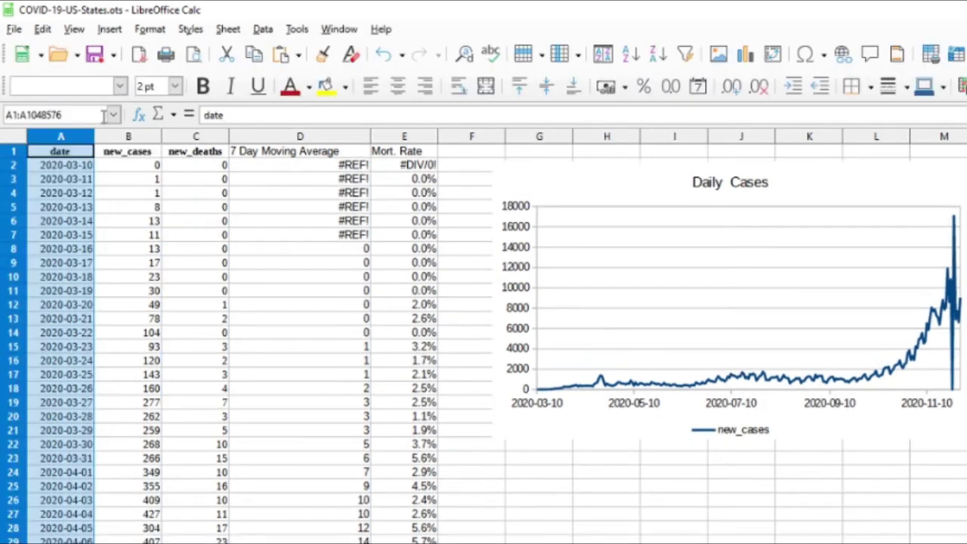
left_click(194, 138, "ctrl")
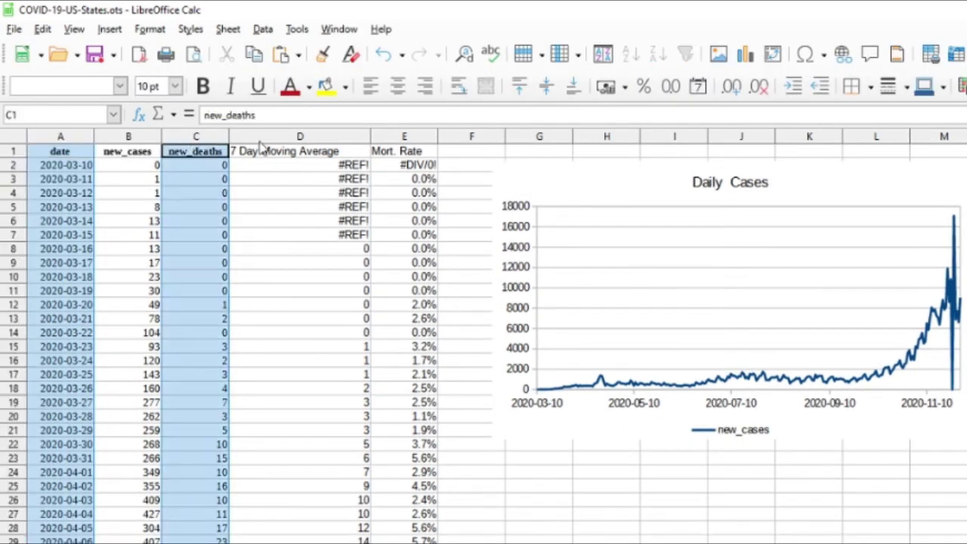
left_click(287, 139, "ctrl")
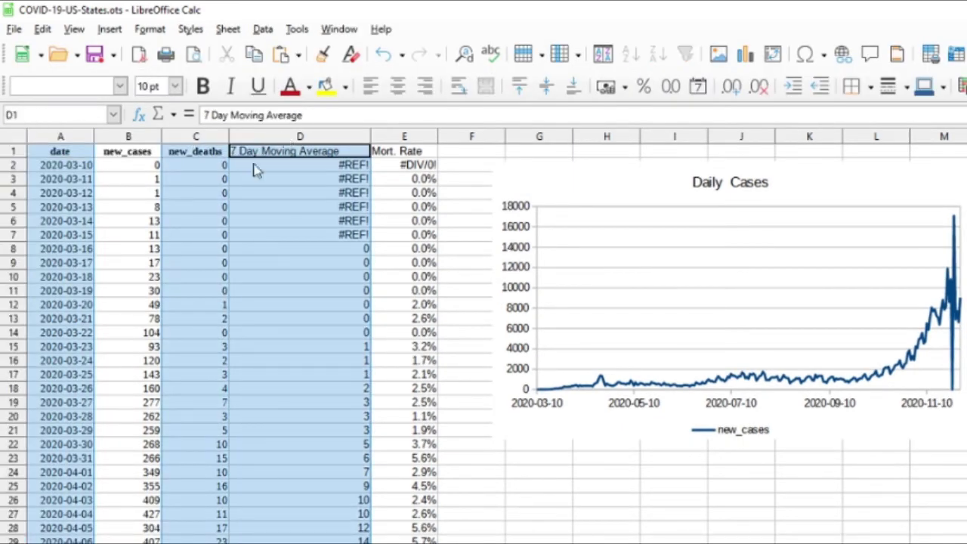
scroll(567, 265, "down", 6)
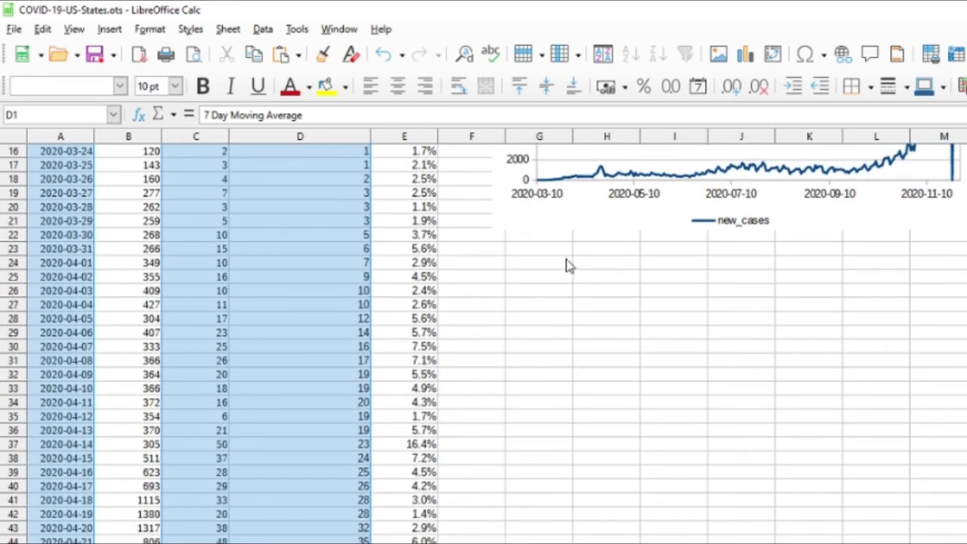
left_click(744, 54)
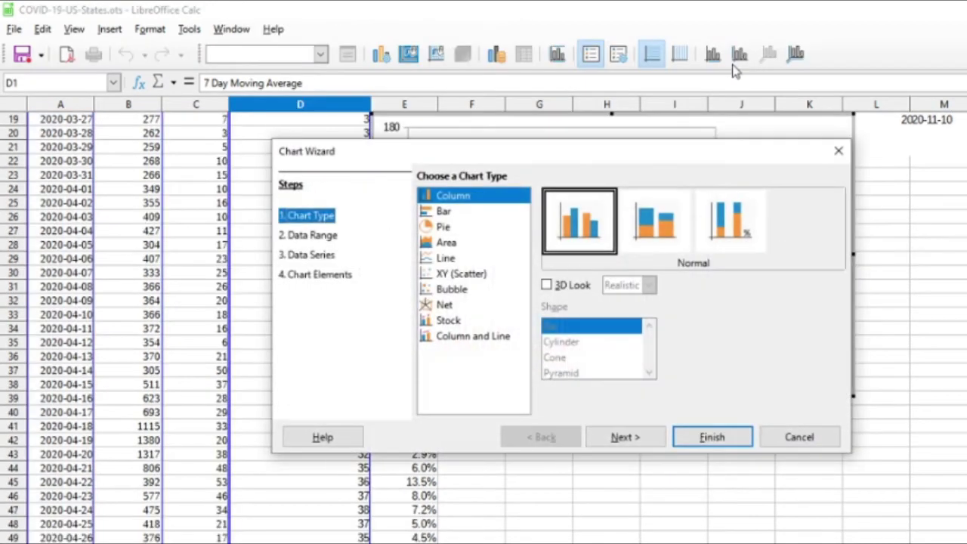
left_click(446, 259)
left_click(730, 219)
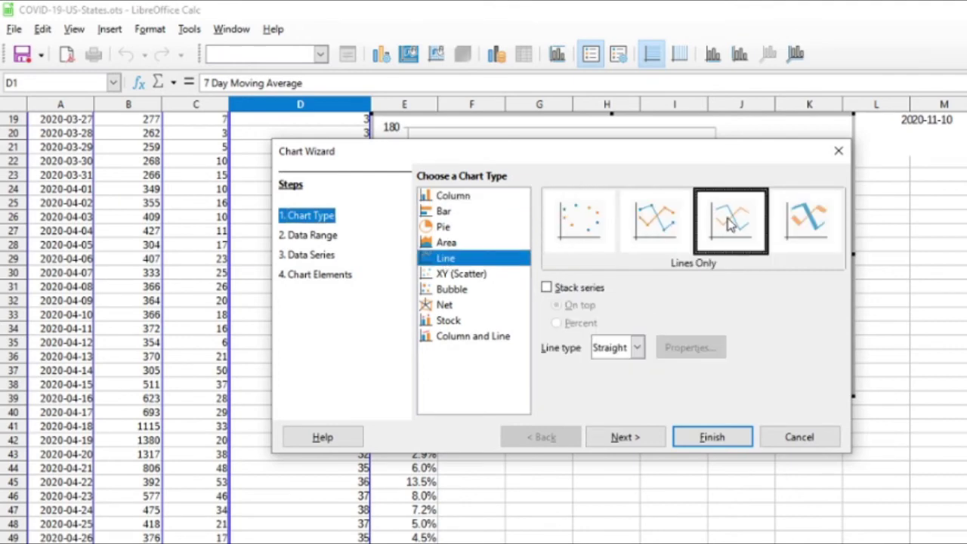
Title the chart "Daily Deaths + 7 Day Moving Average", place its legend at the bottom and finish creating it.
left_click(320, 275)
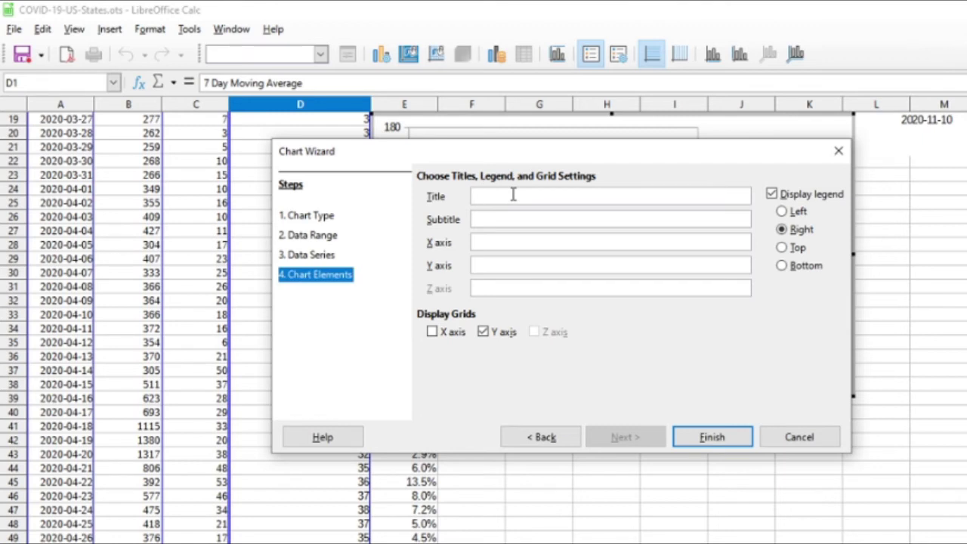
left_click(513, 195)
type("Daily Deatsh")
key("BackSpace")
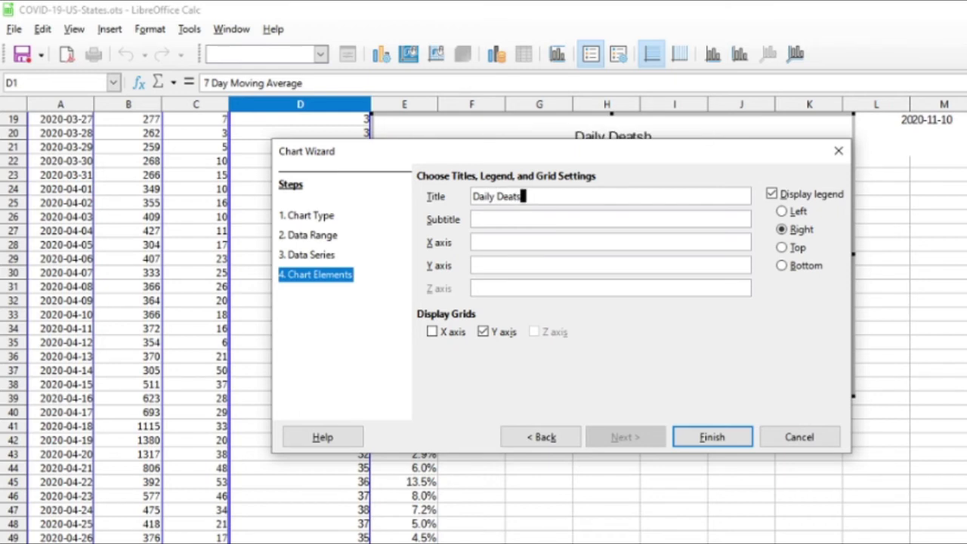
key("BackSpace")
type("hs")
key("BackSpace")
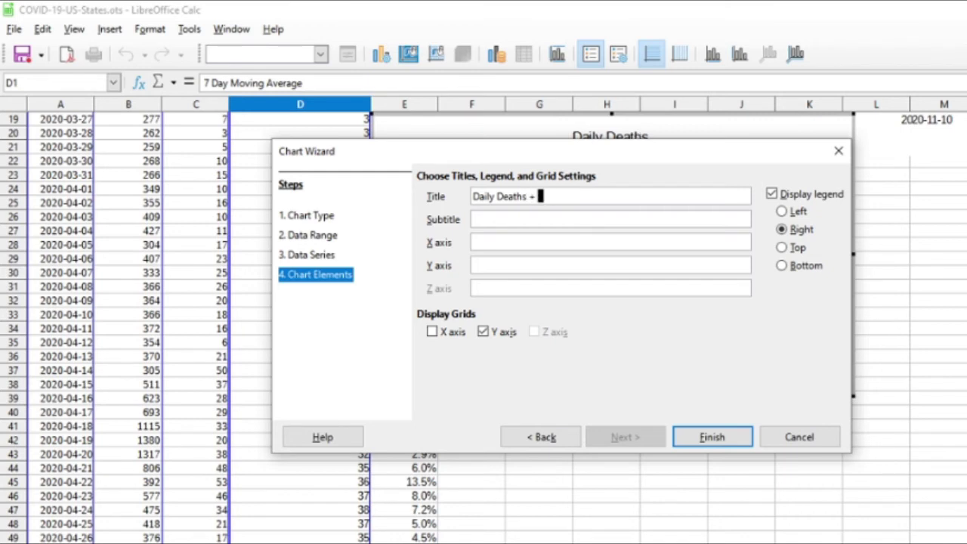
type("7 Day Moving Avera")
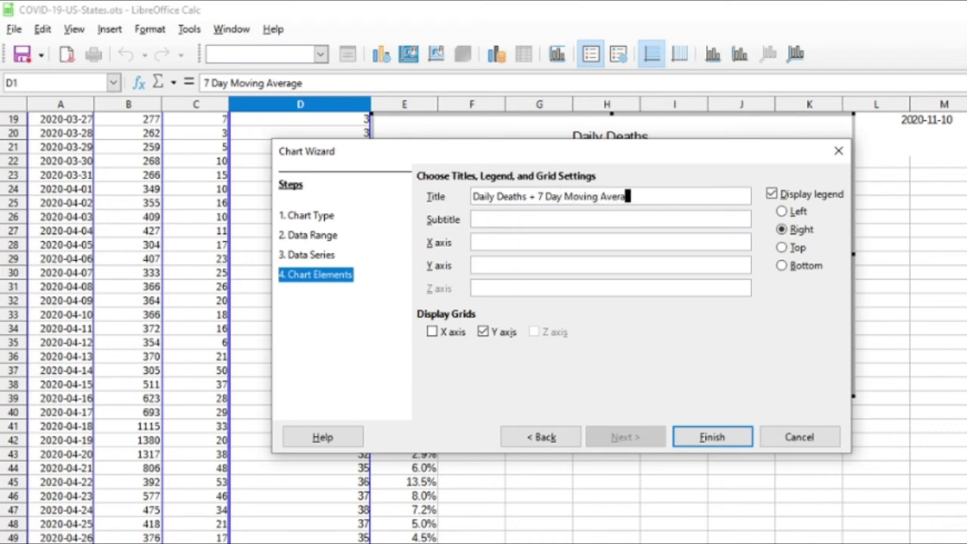
type("ge")
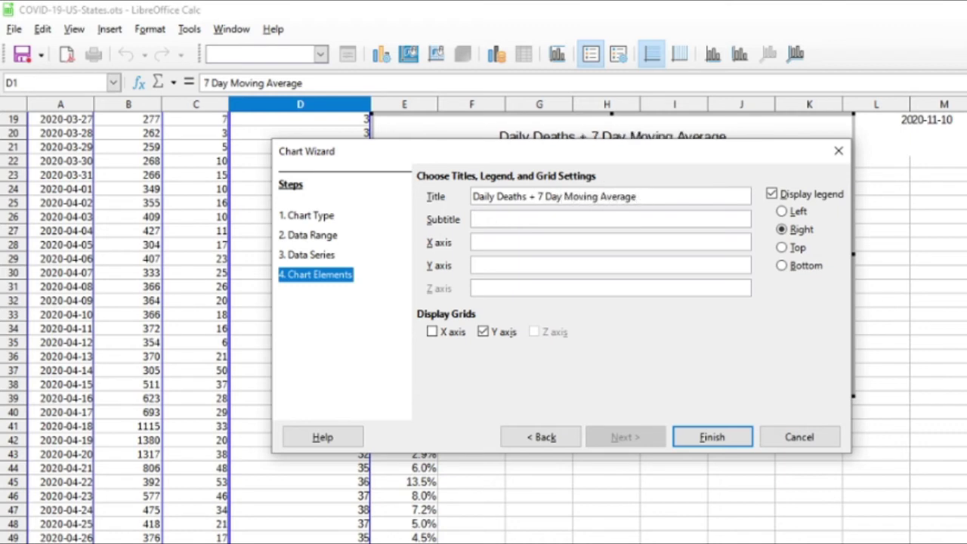
left_click(782, 265)
left_click(712, 442)
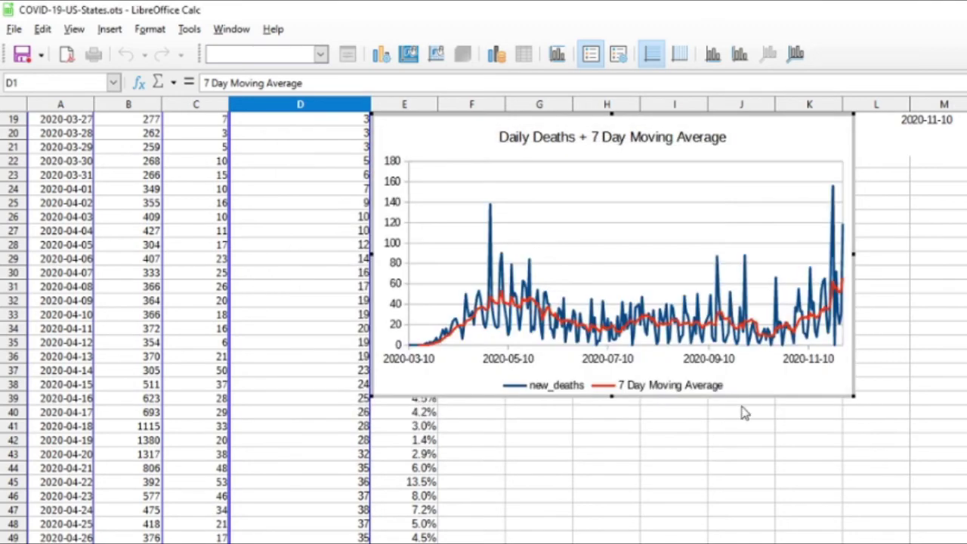
Move the Daily Deaths + 7 Day Moving Average chart directly below the Daily Cases chart.
left_click_drag(772, 395, 897, 463)
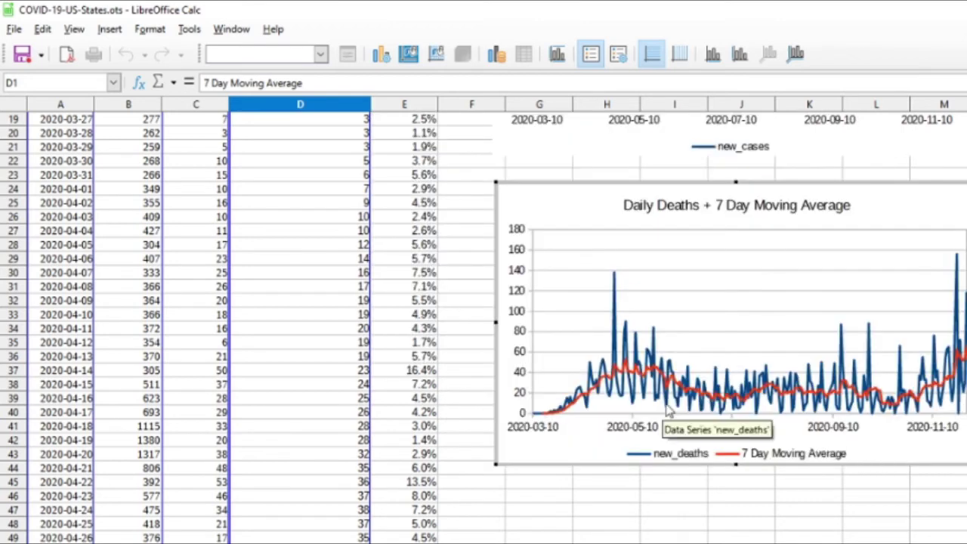
scroll(683, 261, "up", 4)
scroll(683, 261, "up", 1)
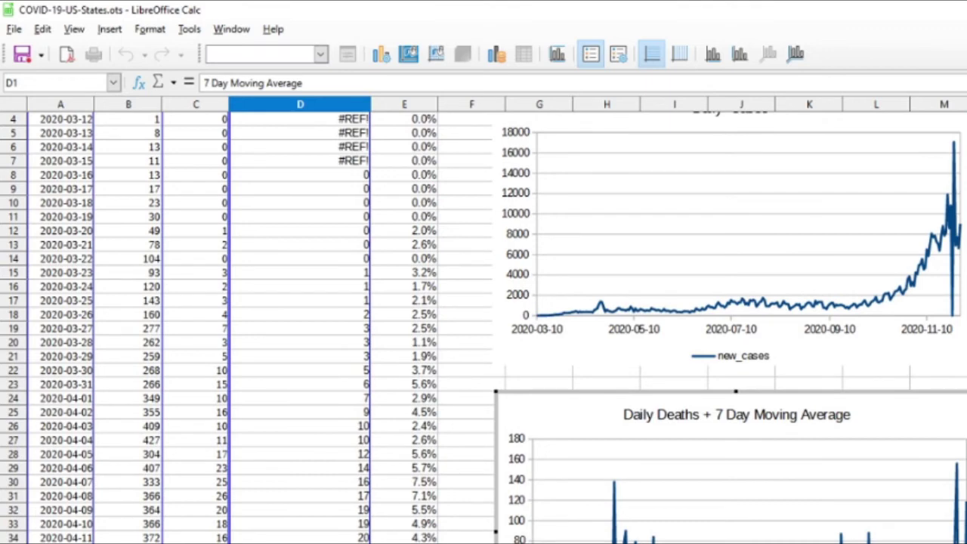
scroll(653, 269, "down", 5)
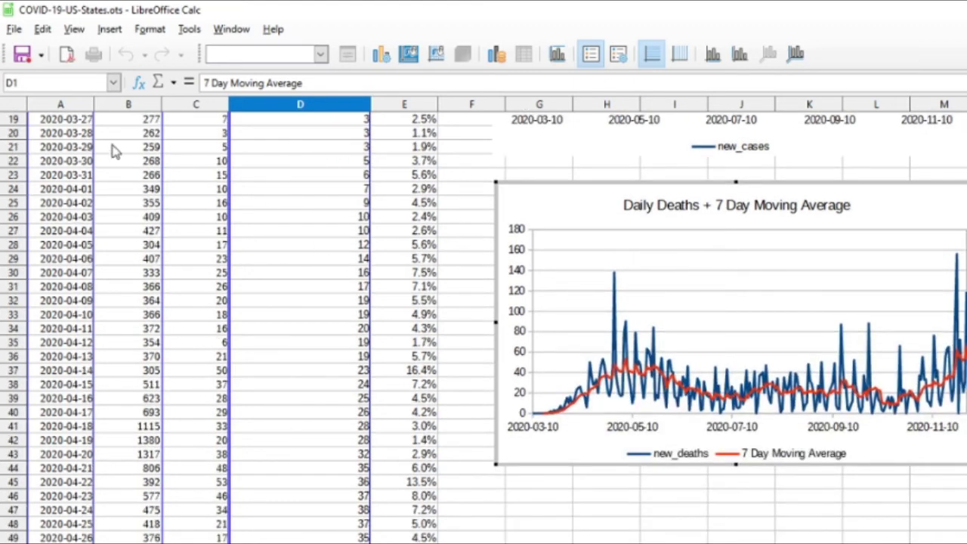
Insert a line chart of the date and Mort. Rate columns, using the Lines Only subtype.
scroll(411, 226, "down", 3)
scroll(412, 227, "up", 4)
scroll(411, 226, "up", 5)
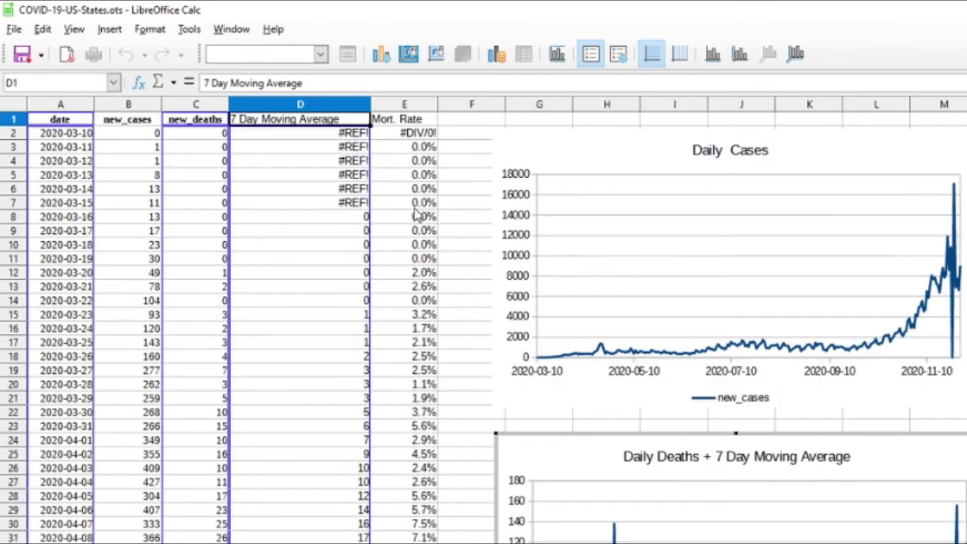
left_click(66, 106)
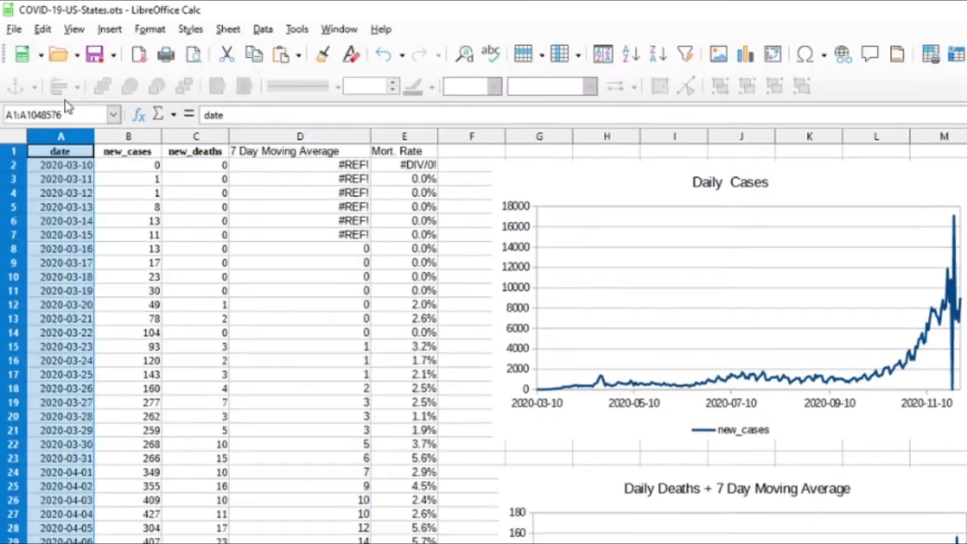
left_click(394, 141, "ctrl")
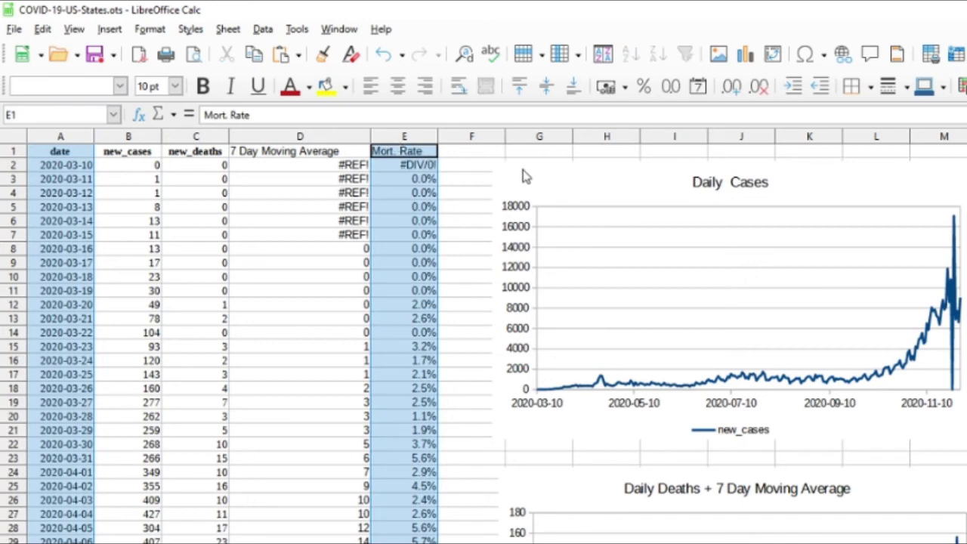
scroll(702, 189, "down", 13)
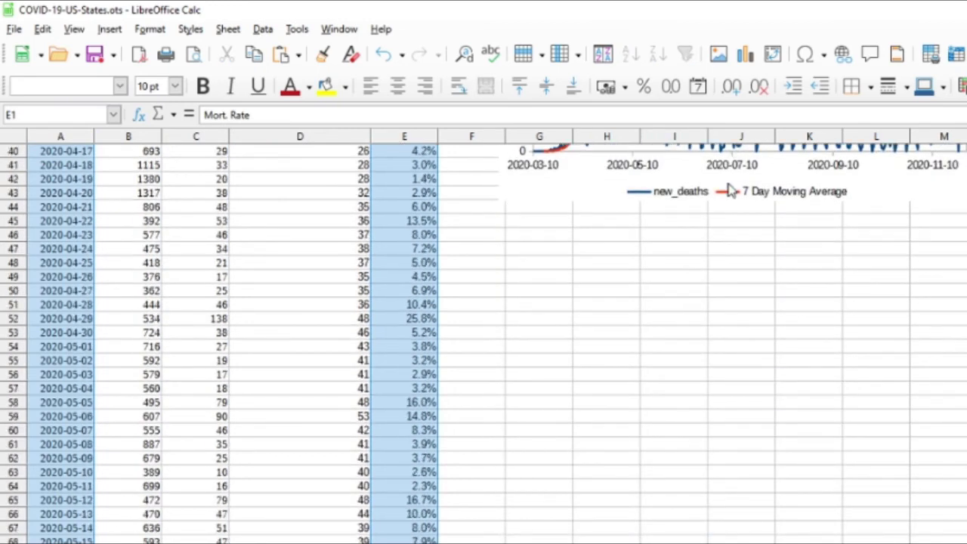
scroll(729, 190, "down", 1)
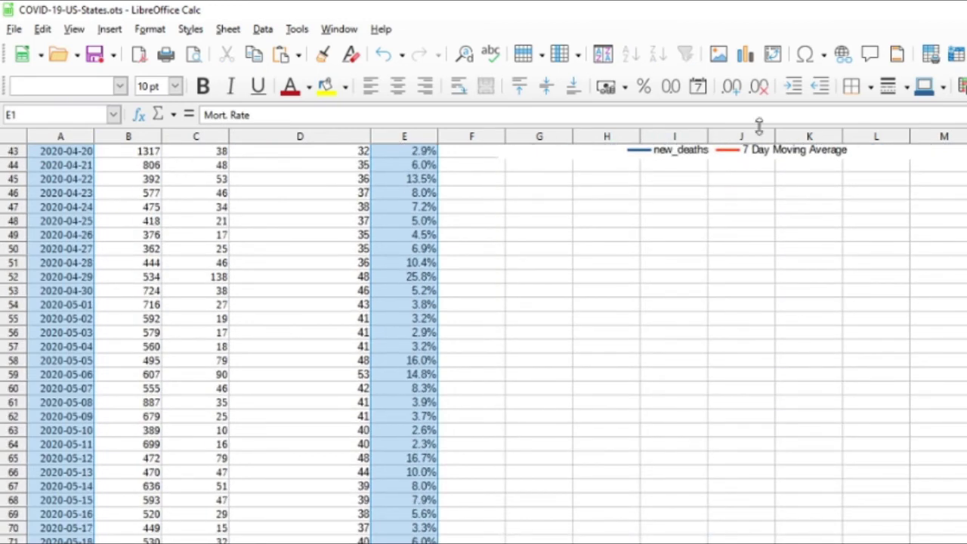
left_click(737, 60)
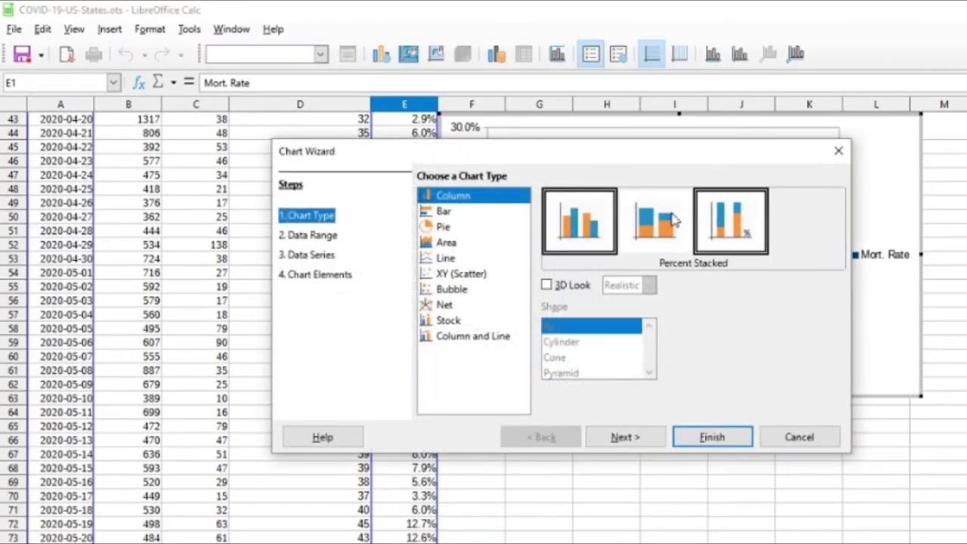
left_click(445, 258)
left_click(730, 221)
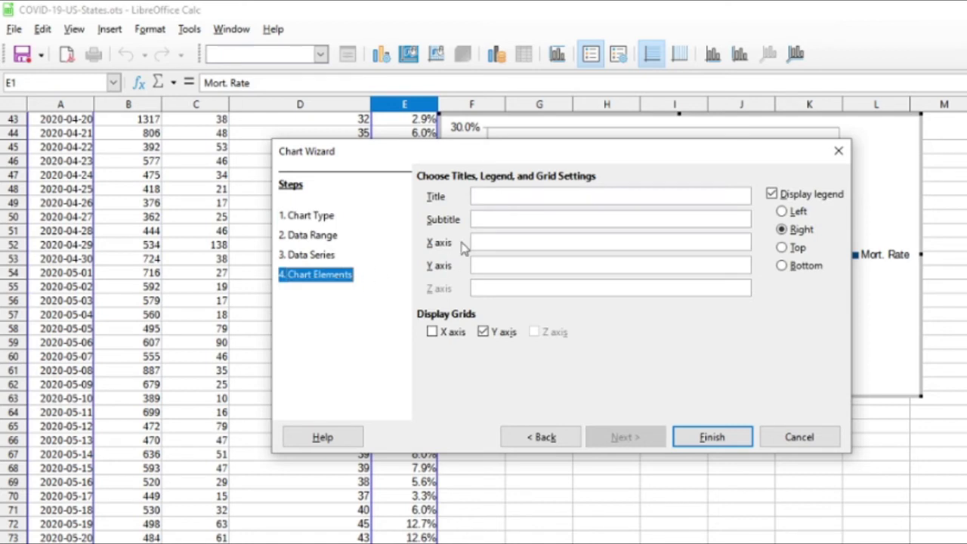
Title the chart "Daily Mortality Rate", place its legend at the bottom and finish creating it.
left_click(500, 201)
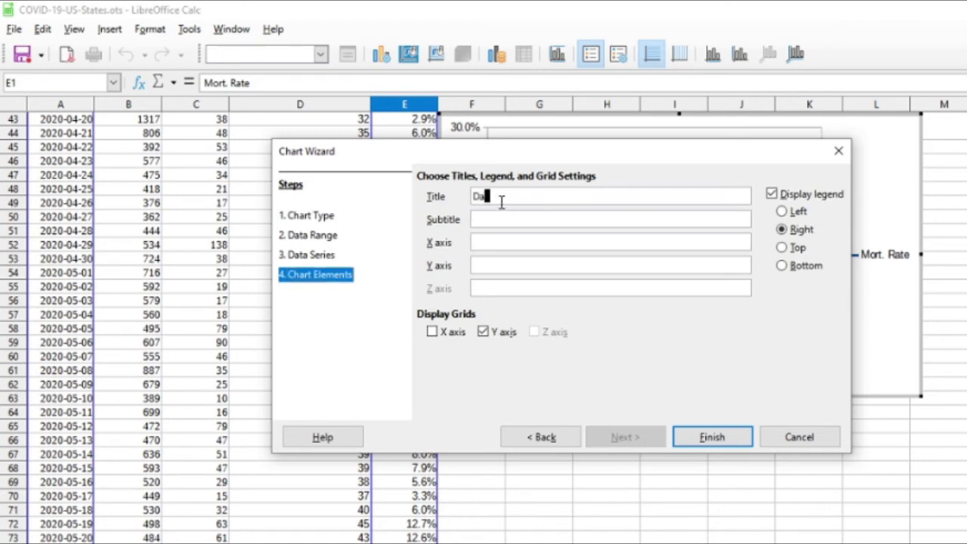
type("Daily MOr")
key("BackSpace")
key("BackSpace")
type("ortalit")
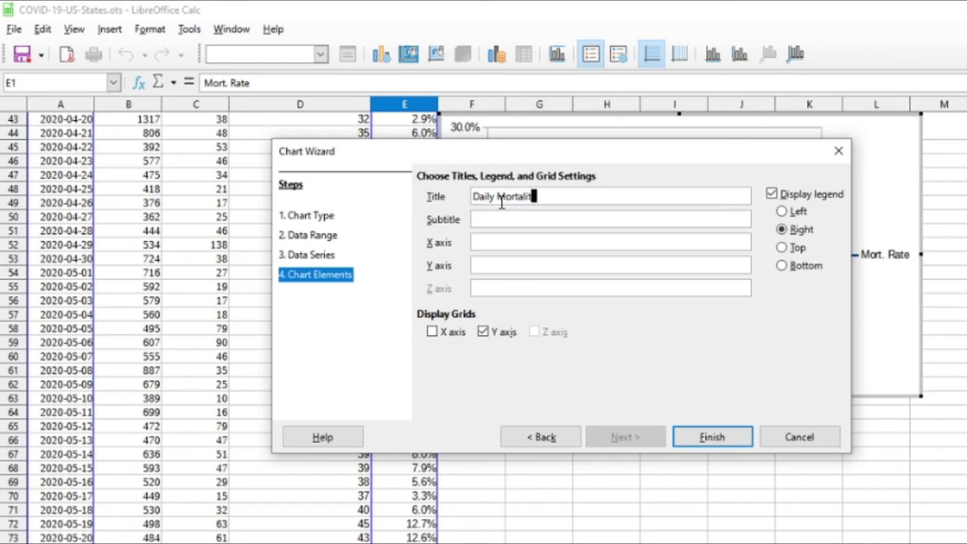
type("y Rate")
left_click(786, 269)
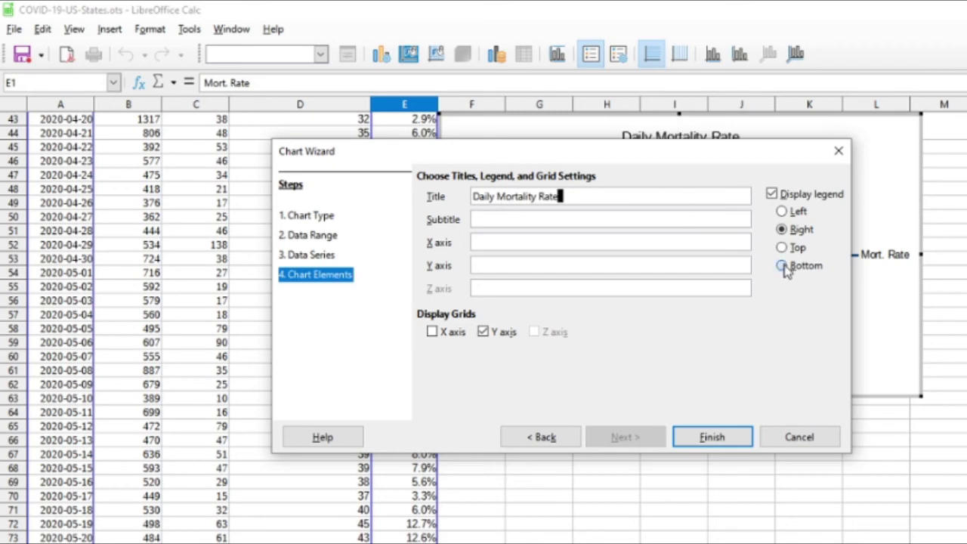
left_click(714, 438)
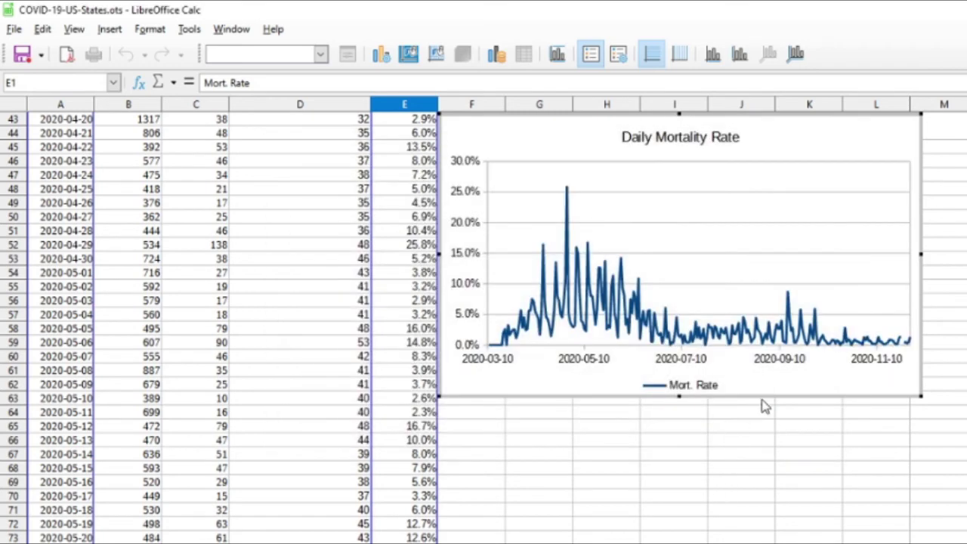
Move the Daily Mortality Rate chart directly below the daily deaths chart.
left_click_drag(766, 395, 823, 442)
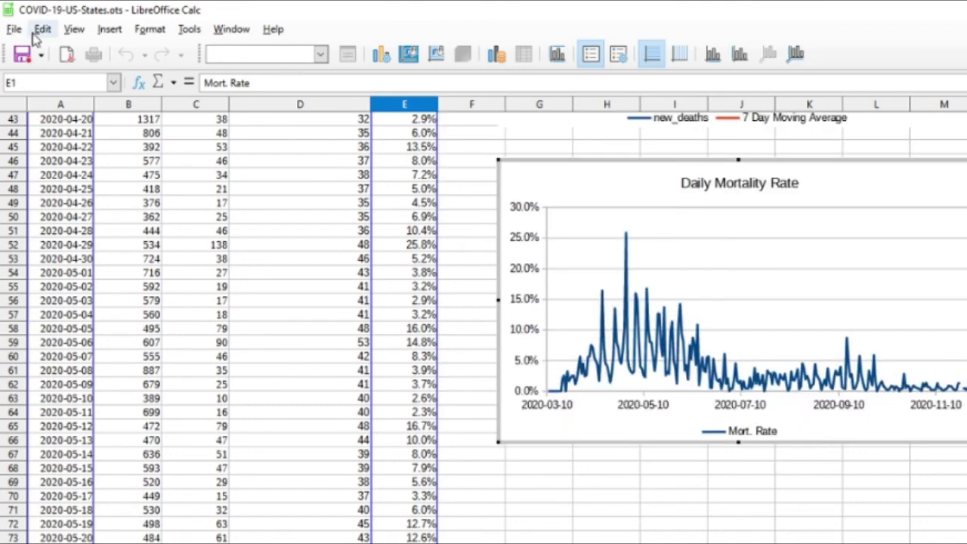
Save the workbook as COVID-19-US-States in ODF Spreadsheet format in the COVID-19-Sweden folder.
left_click(35, 58)
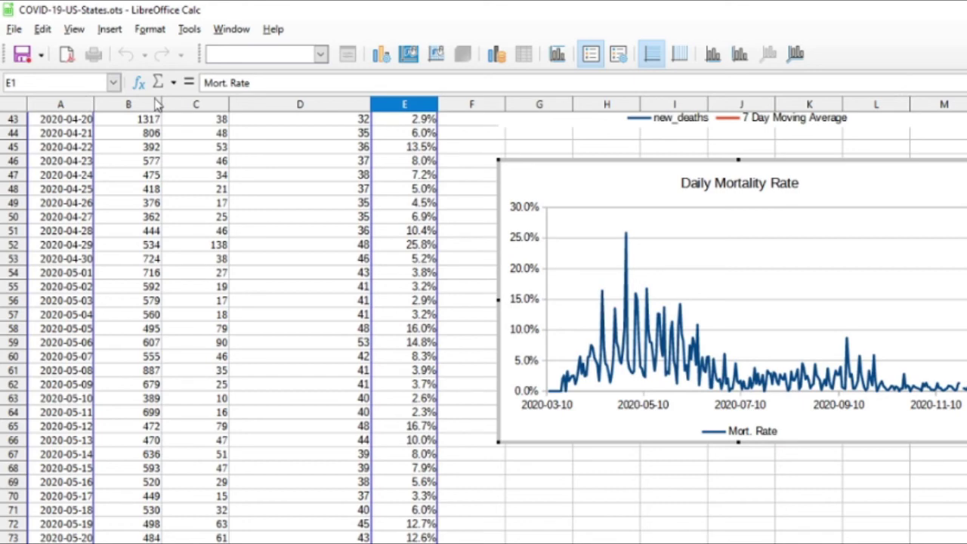
left_click(15, 31)
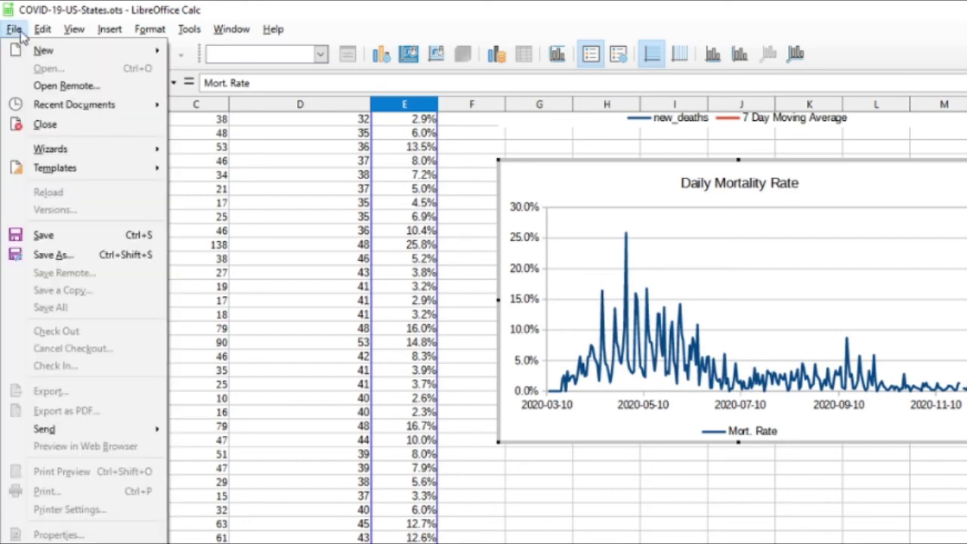
left_click(49, 255)
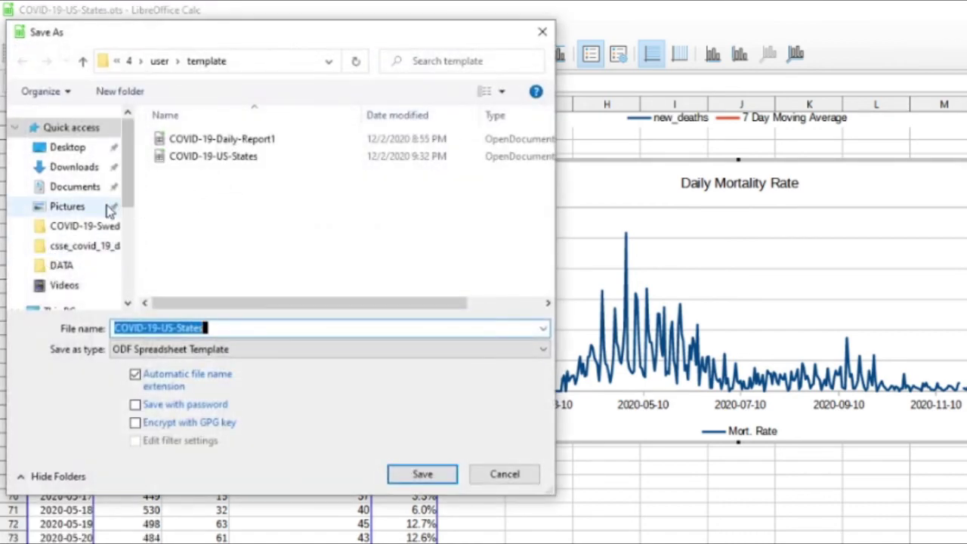
left_click(65, 226)
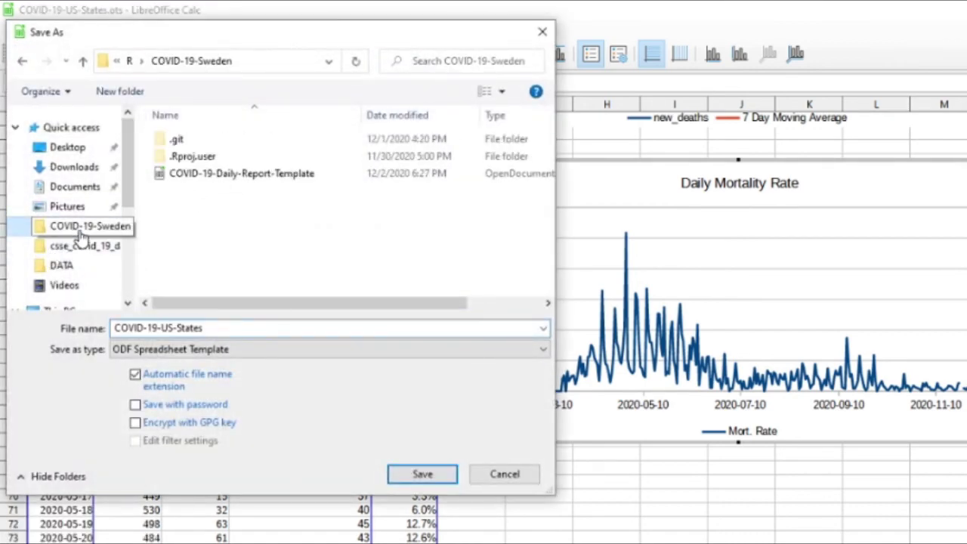
left_click(200, 350)
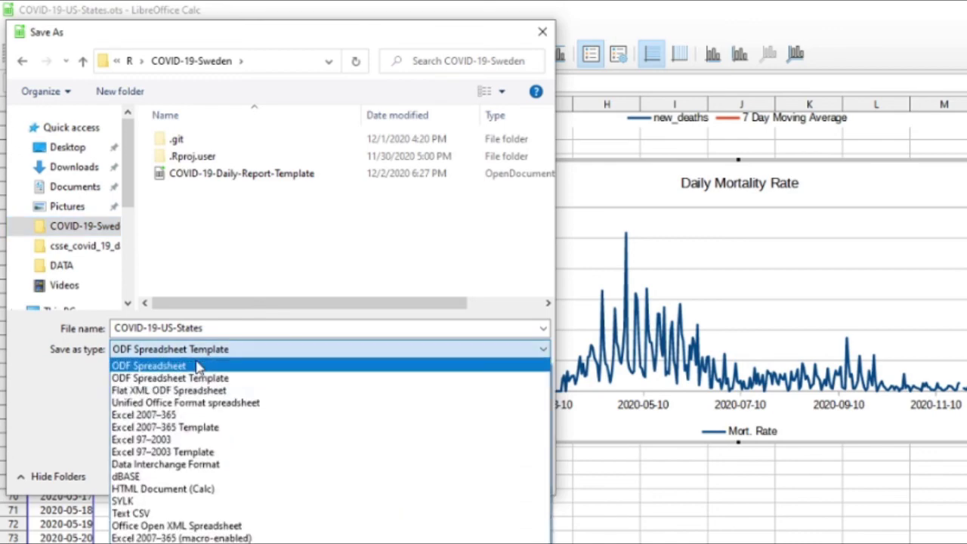
left_click(199, 367)
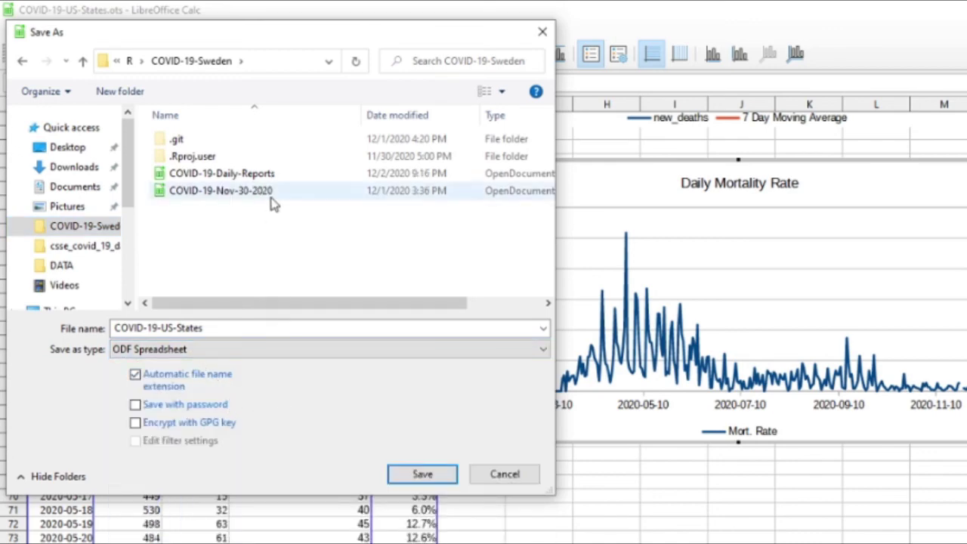
left_click(422, 474)
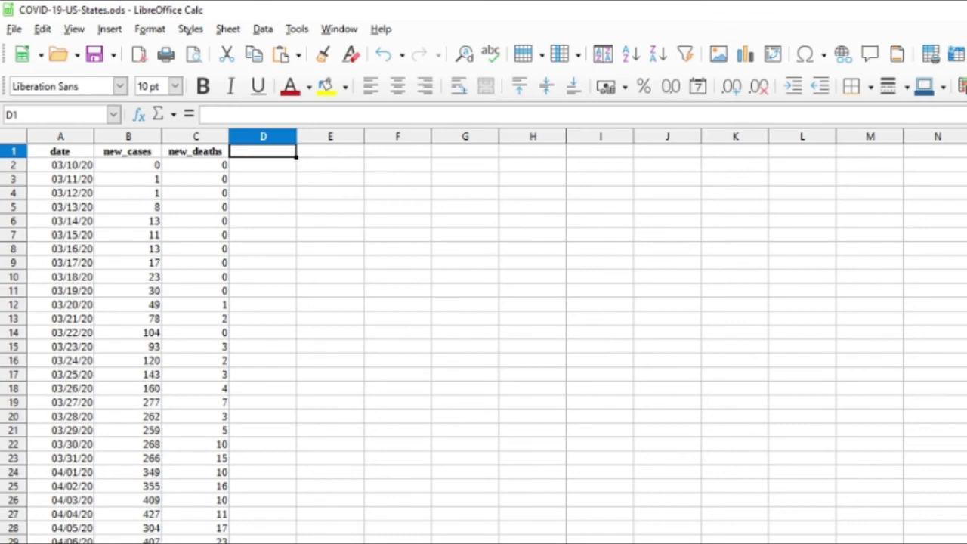
Delete the sheet holding only date, new_cases and new_deaths columns, and the sheet with confirmed and deaths columns and its Daily COVID-19 Cases chart.
right_click(250, 543)
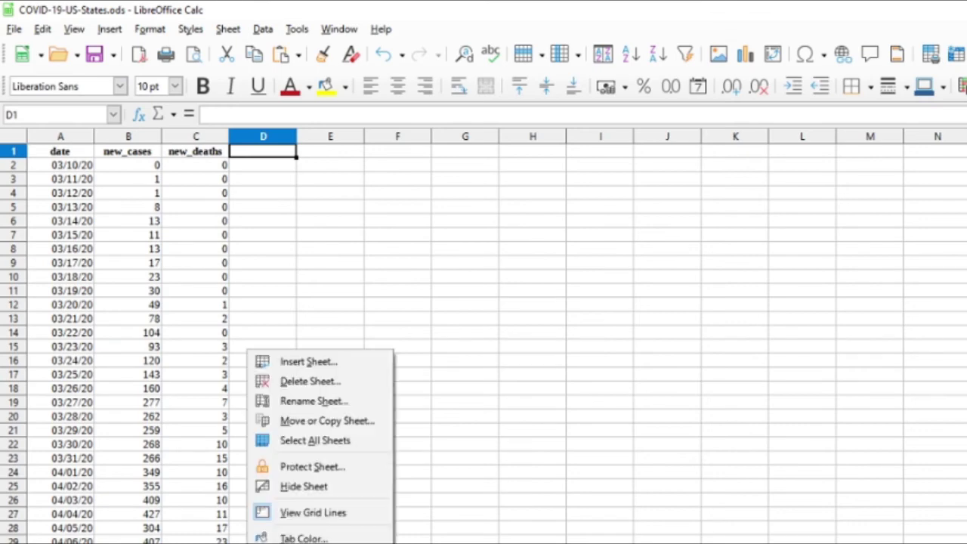
left_click(330, 385)
left_click(590, 339)
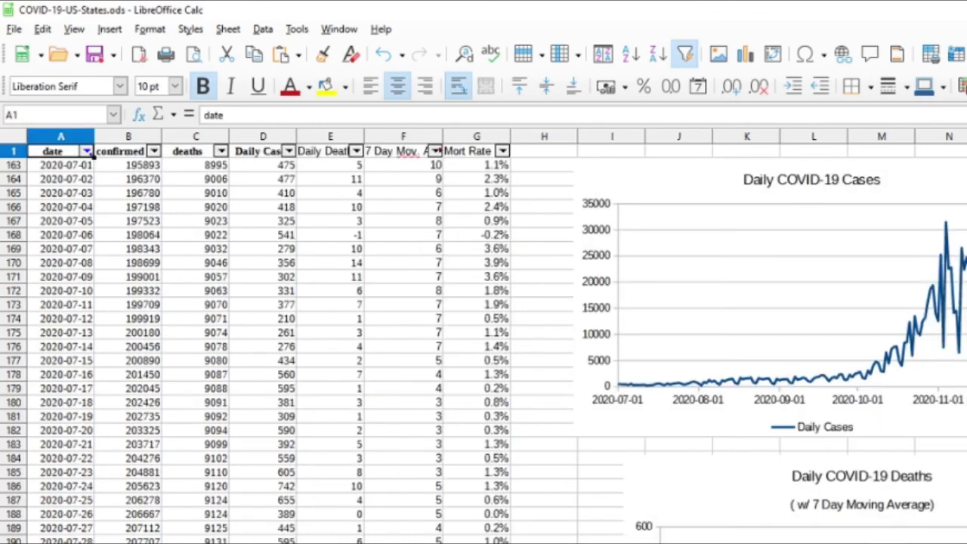
right_click(193, 542)
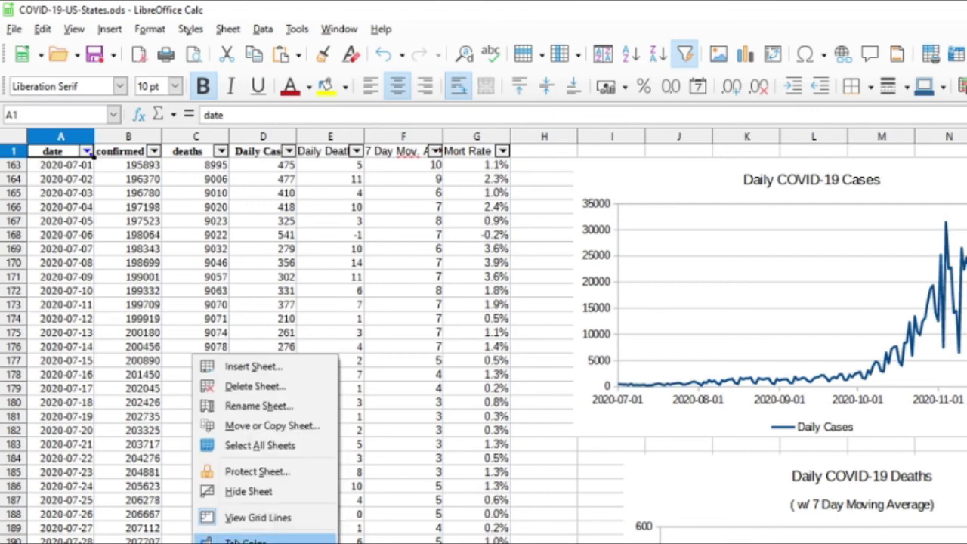
left_click(255, 386)
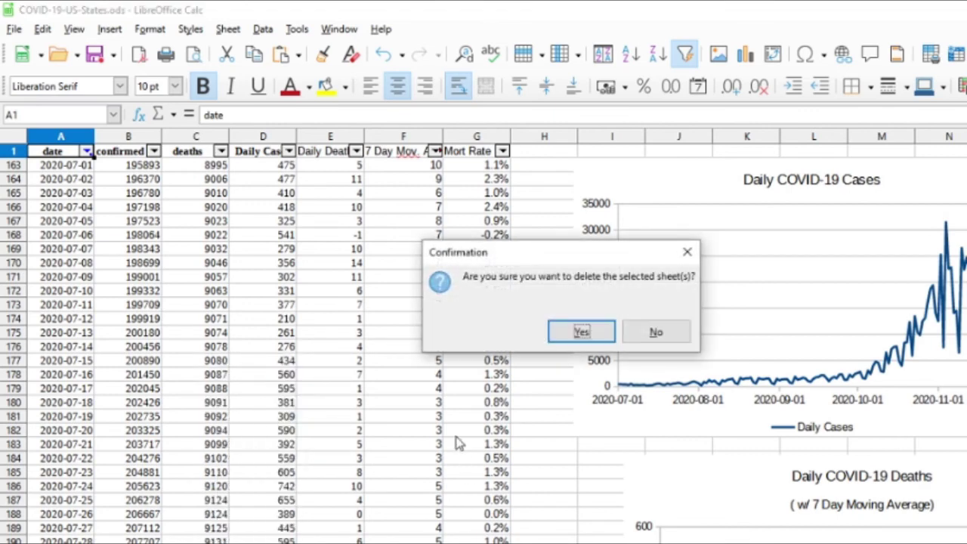
left_click(581, 331)
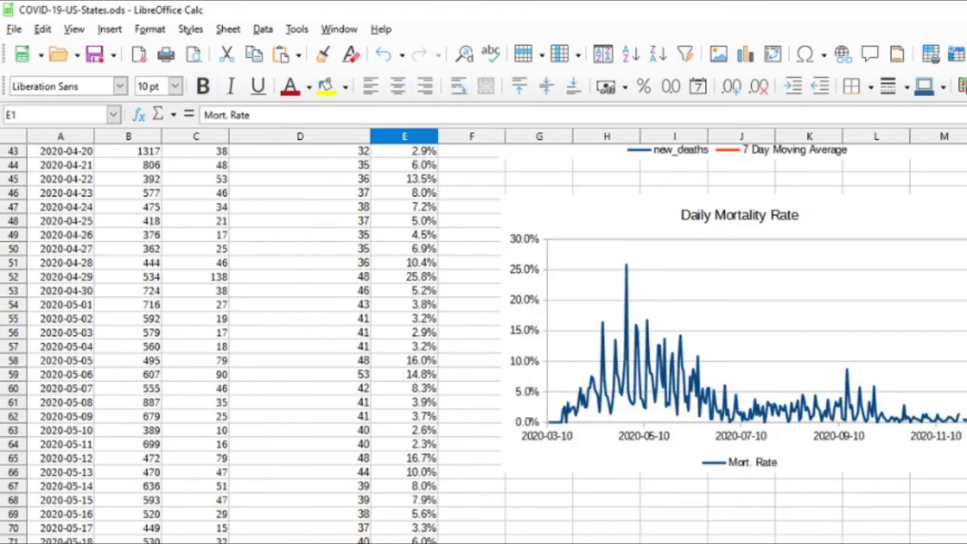
Rename the sheet containing the Daily Mortality Rate chart as Ohio and save the workbook.
double_click(317, 541)
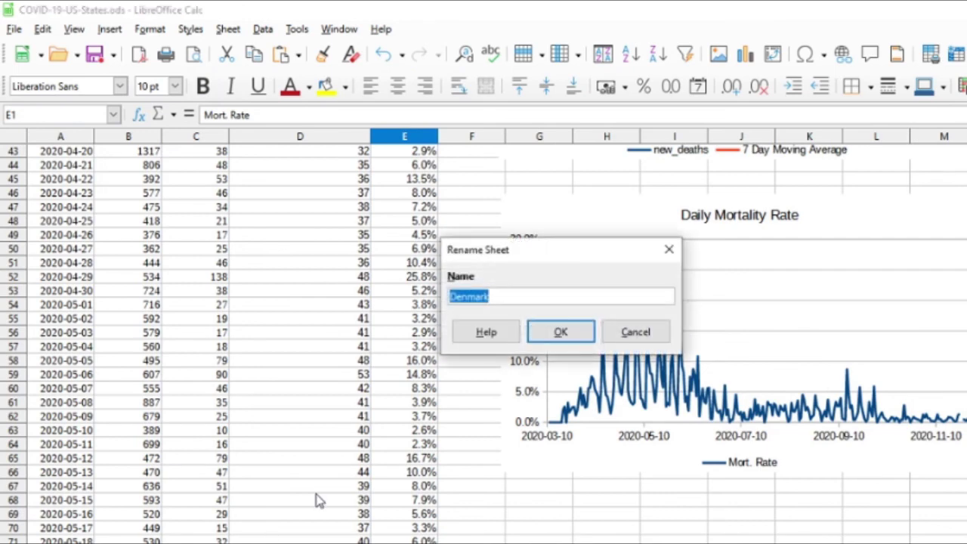
type("Ohio")
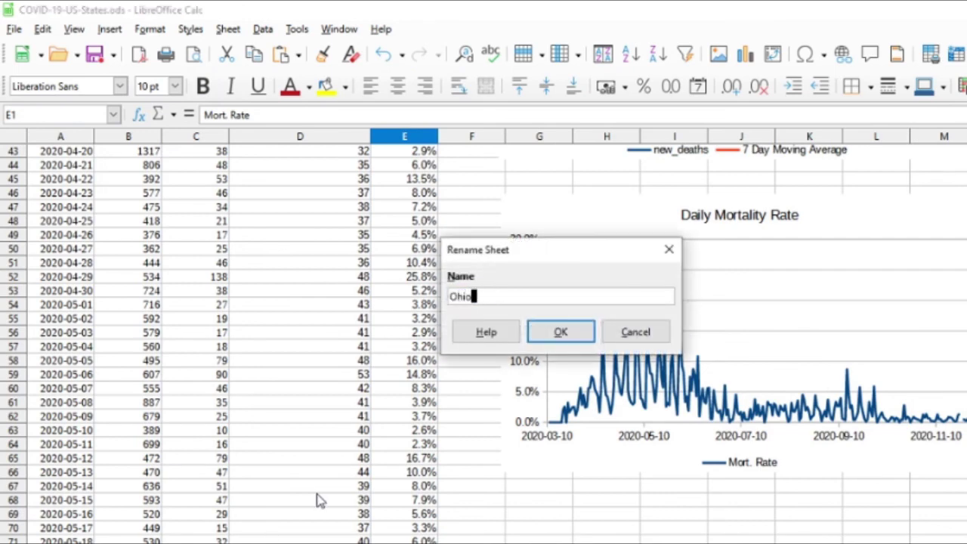
left_click(562, 330)
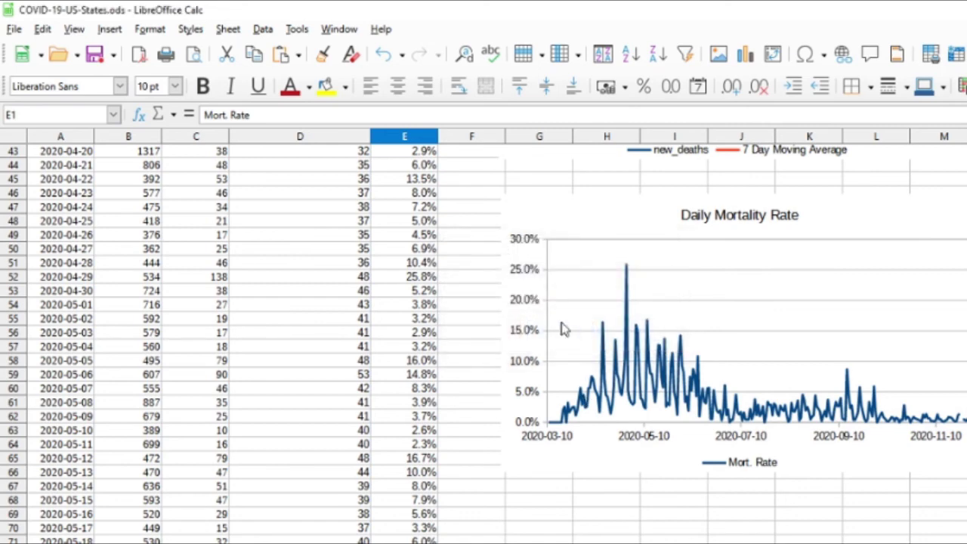
left_click(97, 59)
scroll(616, 287, "up", 7)
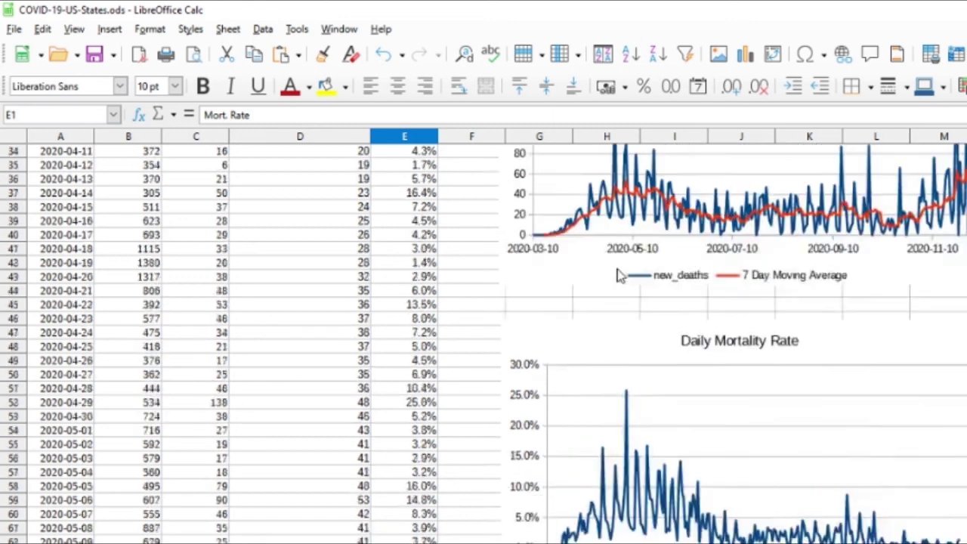